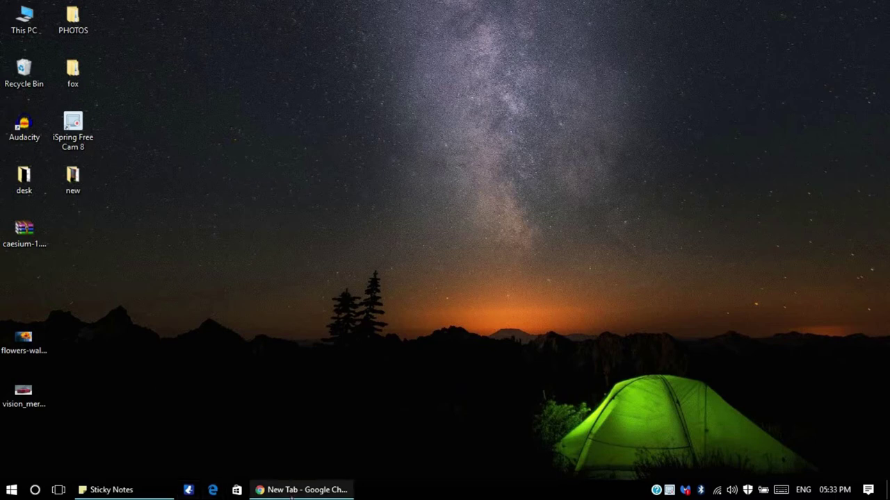
Search Google for 'caesium image compressor' from Chrome's address bar.
left_click(301, 490)
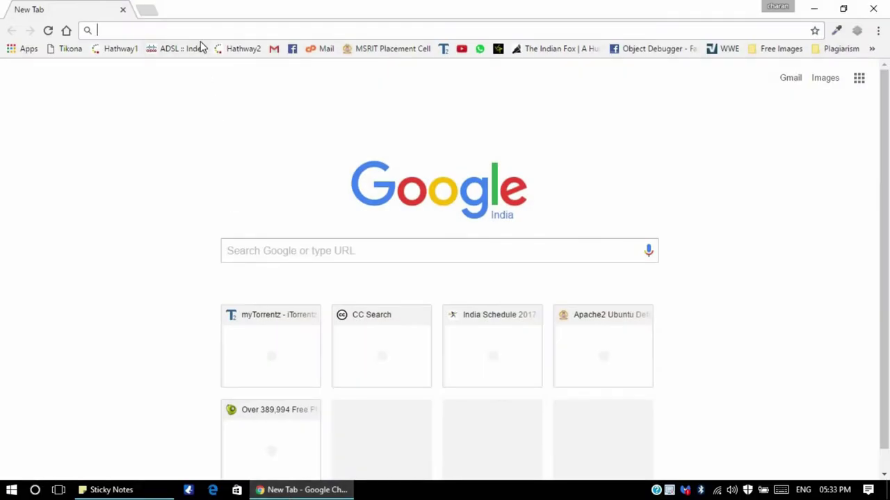
type("Caesium")
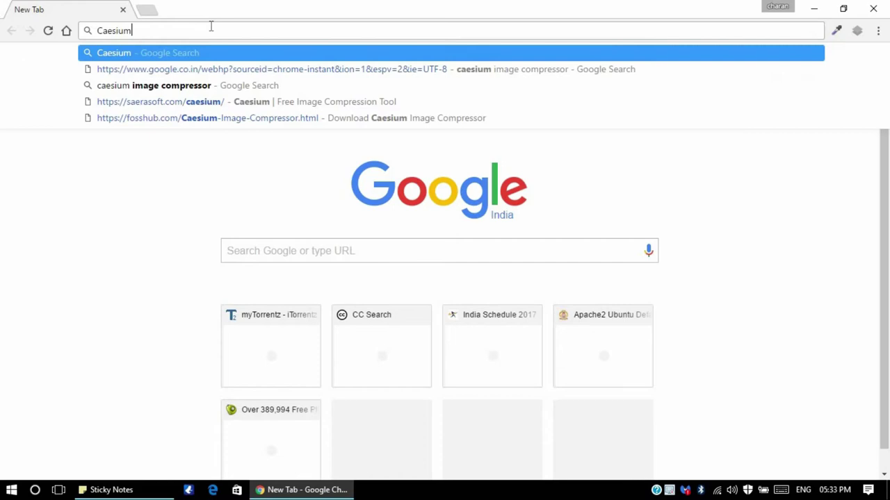
left_click(203, 85)
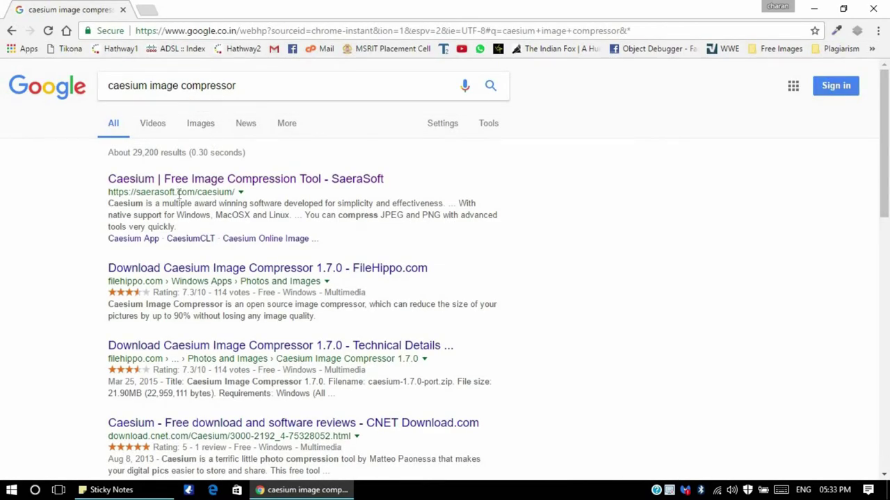
Open the saerasoft.com Caesium page, jump to Downloads and highlight the Open Source description.
left_click(143, 183)
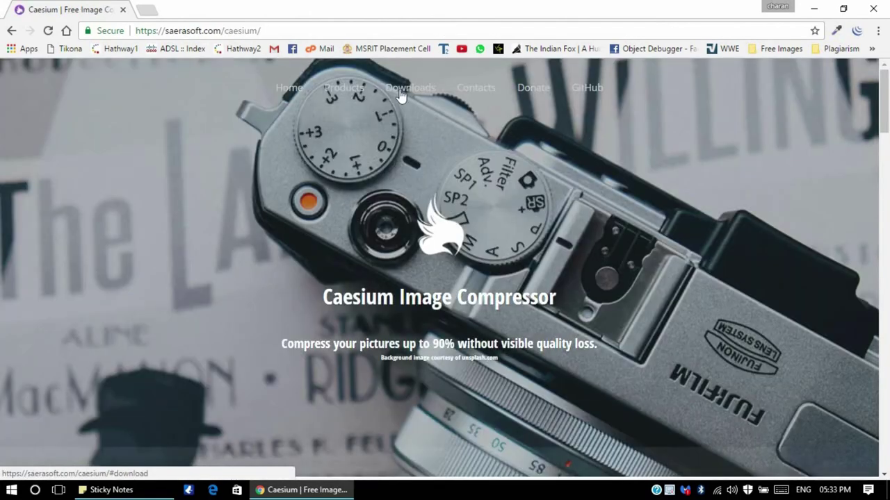
left_click(405, 95)
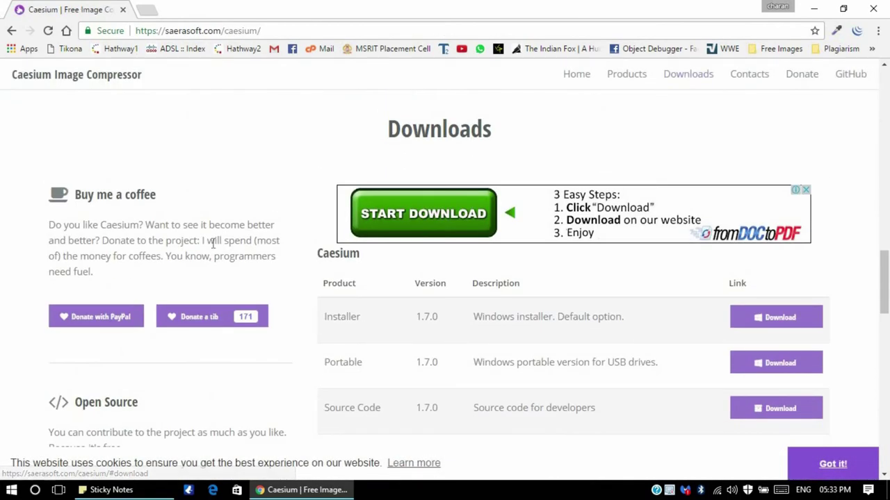
left_click_drag(138, 401, 68, 407)
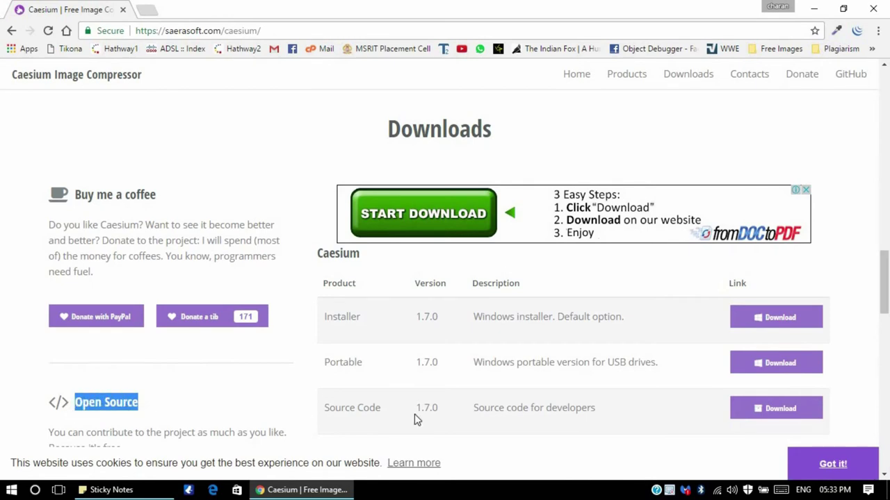
triple_click(478, 410)
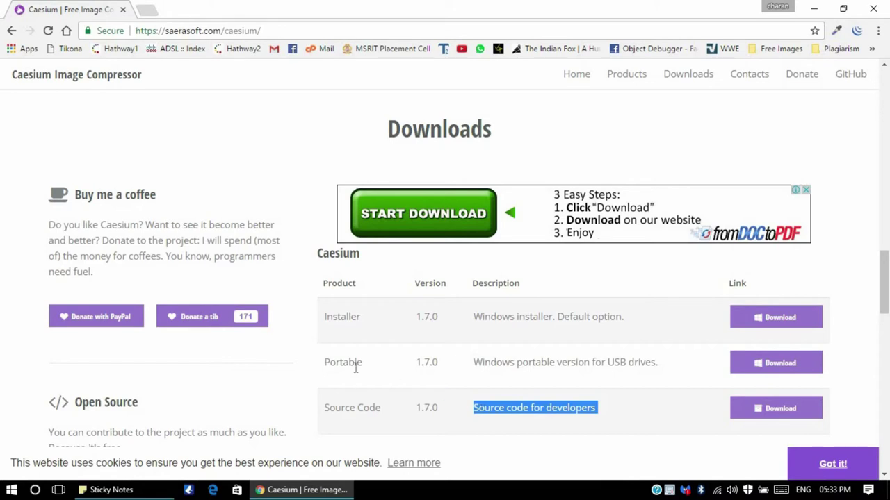
Highlight the Installer and Portable version names in the downloads table.
double_click(341, 318)
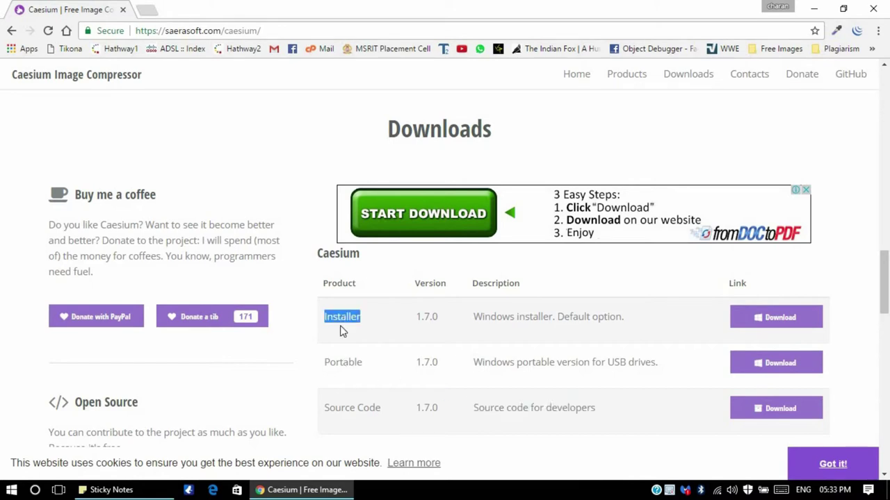
double_click(342, 358)
double_click(345, 319)
double_click(338, 367)
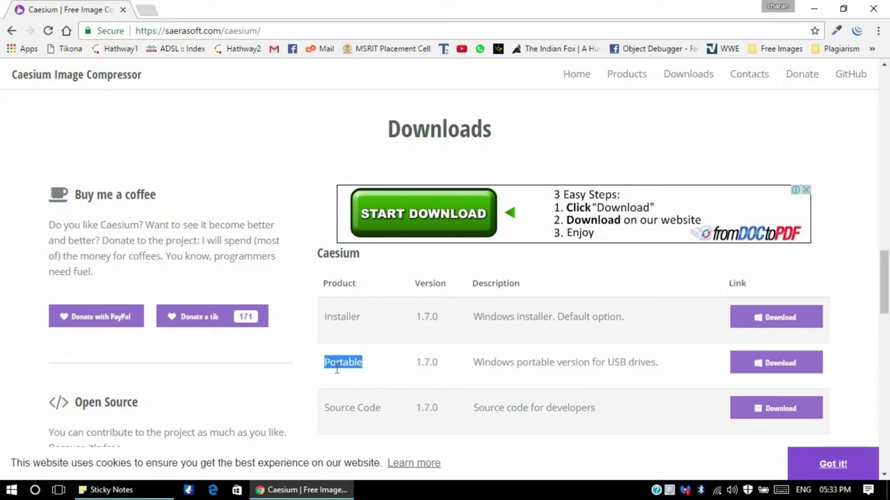
Download caesium-1.7.0-port.zip (21.9 MB) from FossHub's portable page and minimise Chrome.
left_click(754, 364)
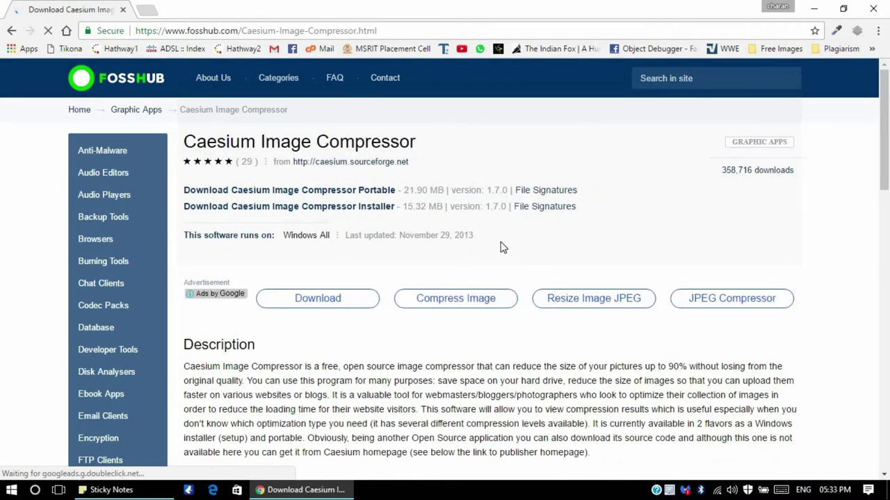
left_click(388, 30)
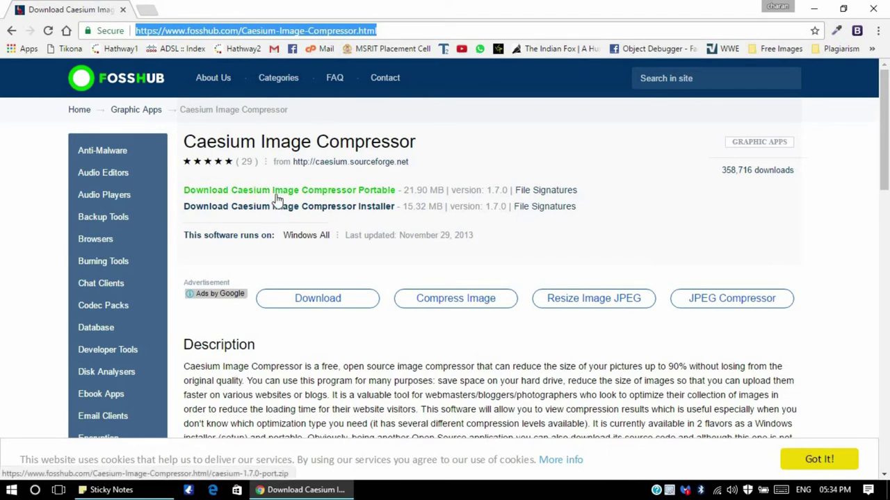
left_click(316, 197)
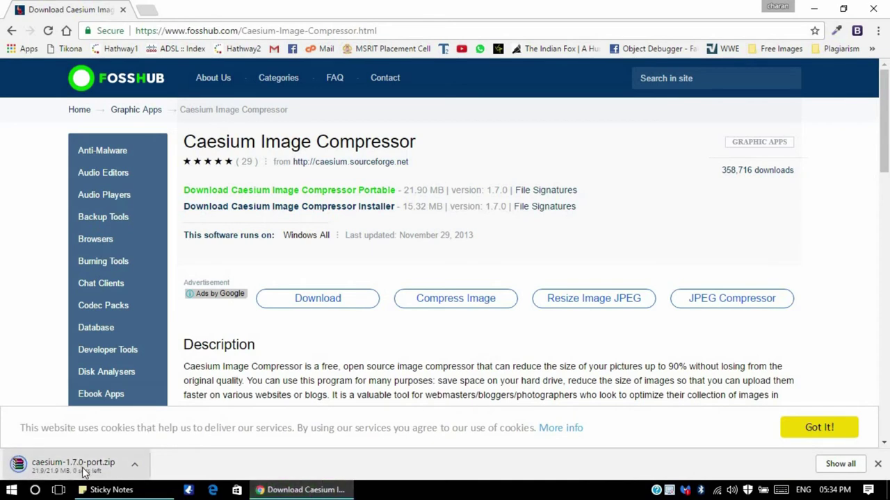
left_click(813, 8)
Extract the zip into a Caesium Portable folder and run Caesium.exe from it.
right_click(33, 237)
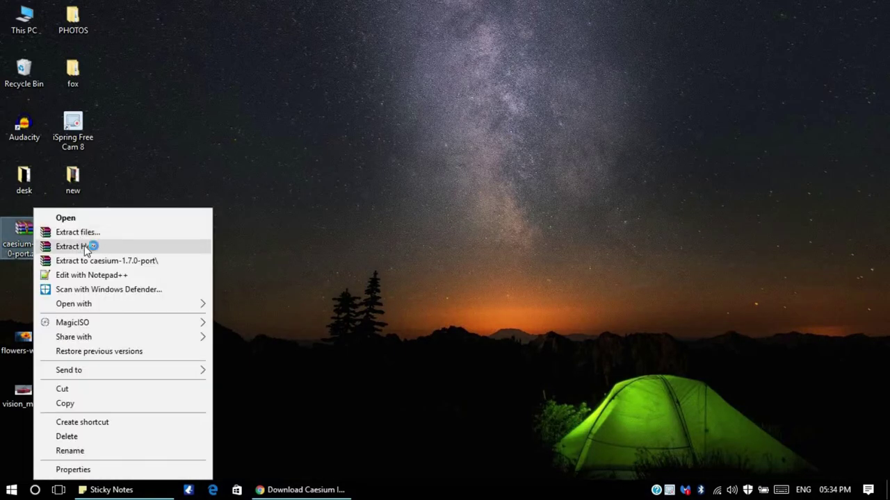
left_click(84, 245)
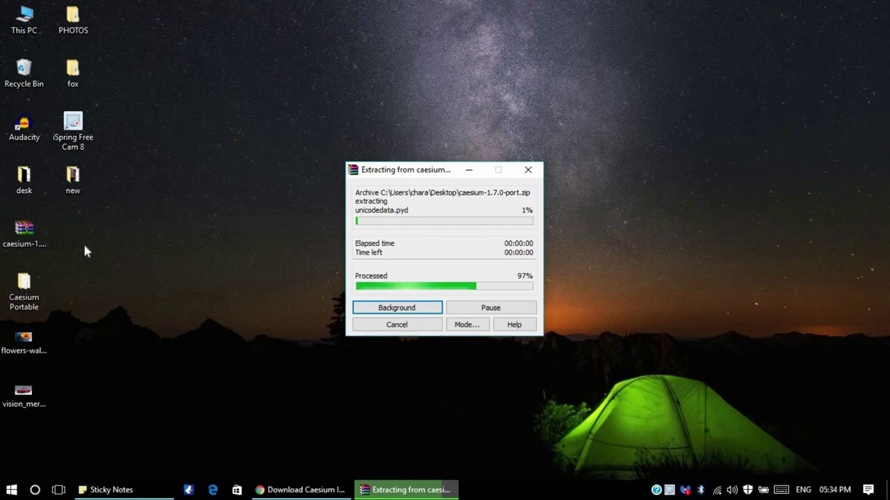
double_click(16, 281)
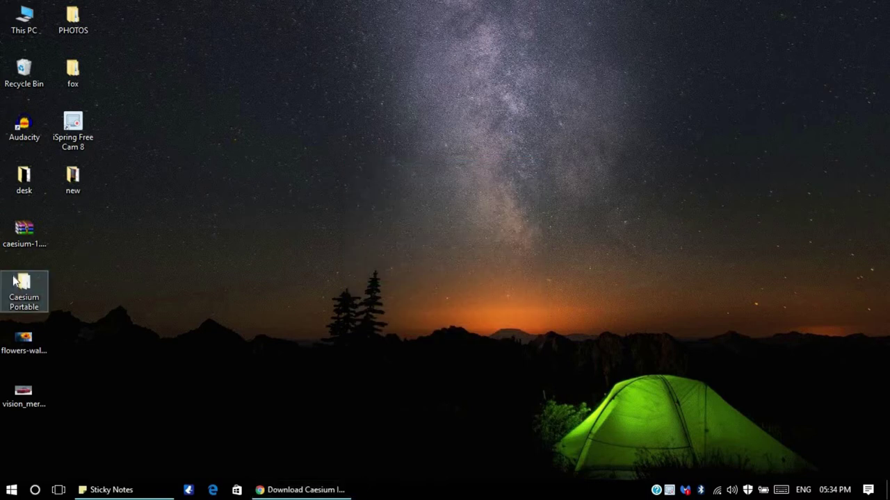
left_click_drag(328, 82, 405, 76)
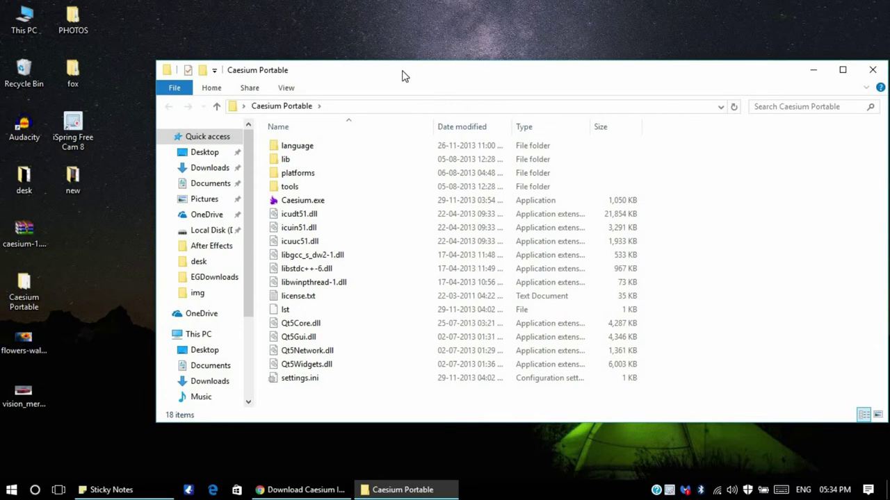
double_click(309, 201)
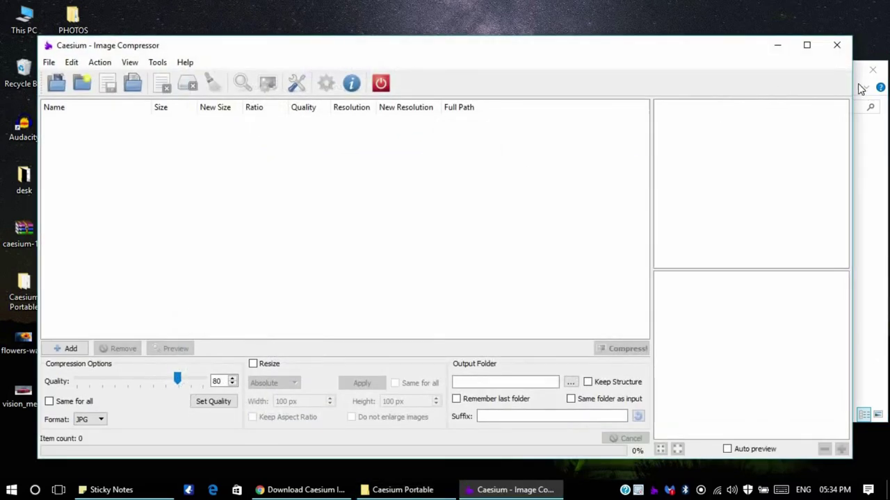
Drag the 3840x2160 Mercedes Maybach desktop image into Caesium's list and select it.
left_click(860, 89)
left_click(806, 69)
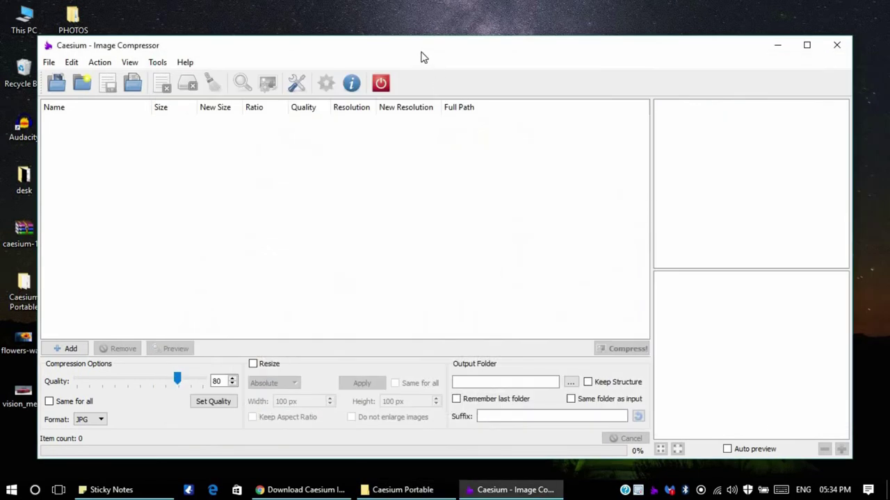
left_click_drag(424, 57, 467, 61)
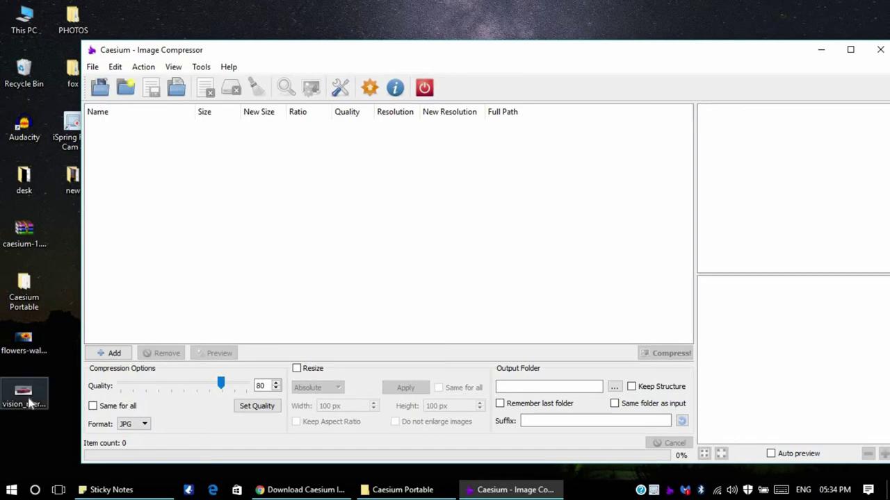
left_click_drag(31, 403, 256, 264)
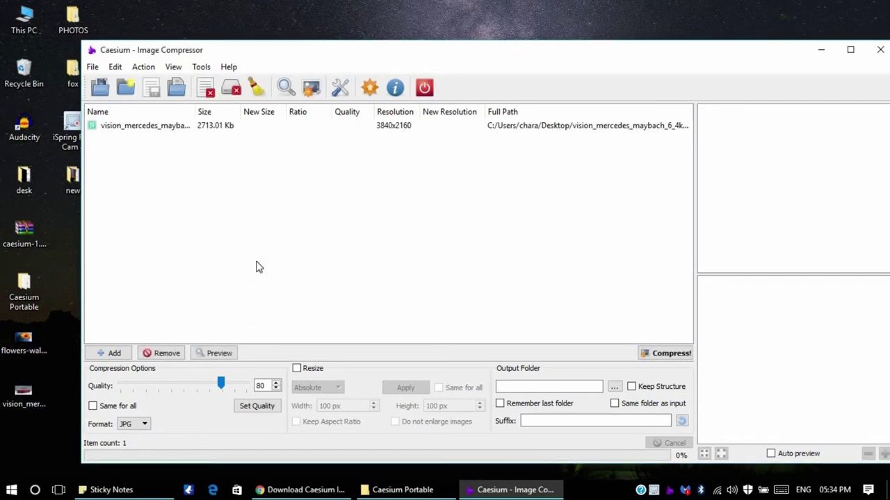
left_click(233, 125)
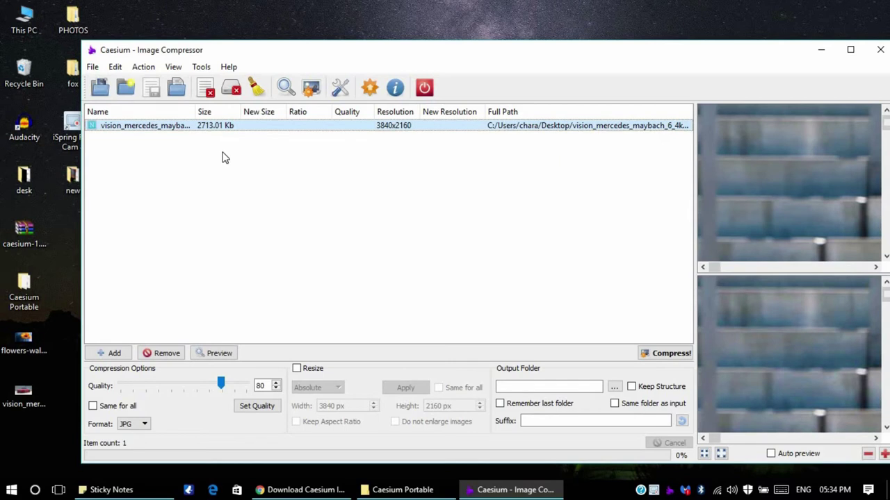
Set quality to 50 and the output format to Input.
double_click(259, 386)
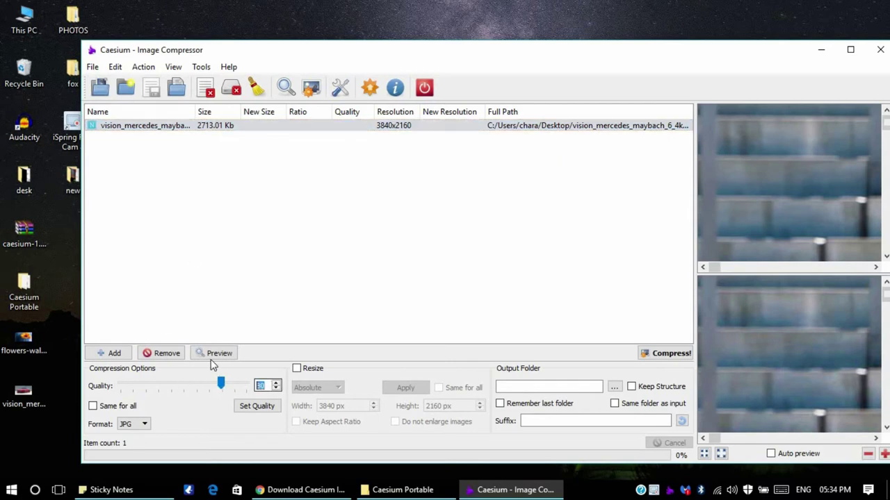
type("50")
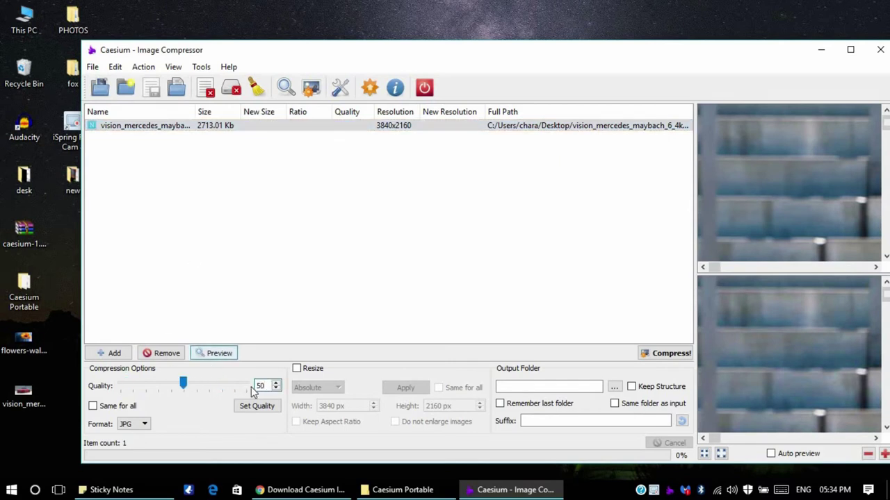
left_click(135, 422)
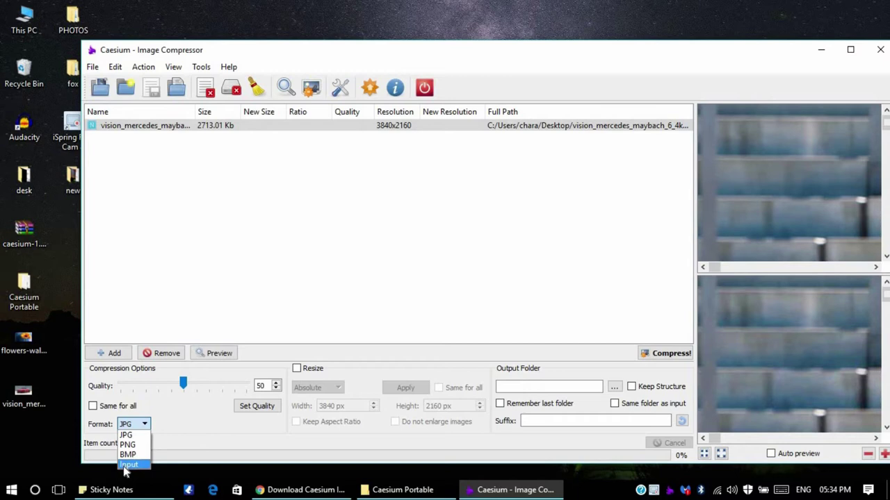
left_click(132, 466)
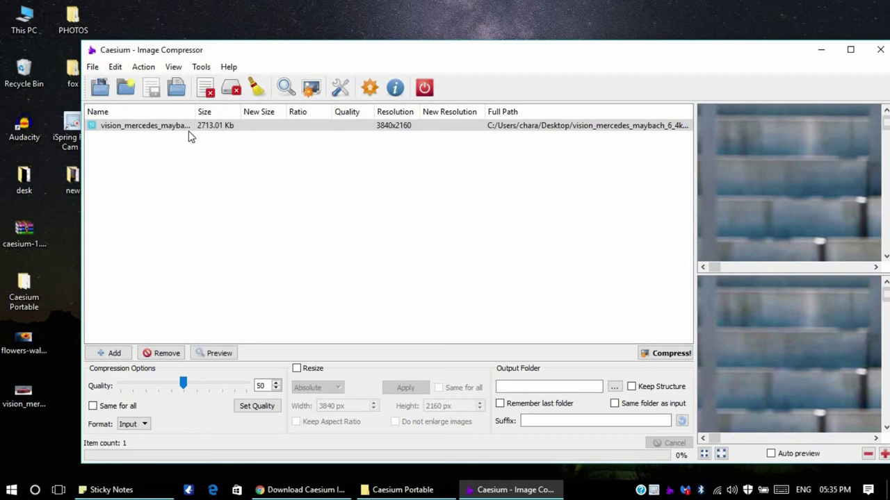
Apply quality 50 and enable a 100% percentage resize for width and height.
left_click(245, 409)
left_click(297, 369)
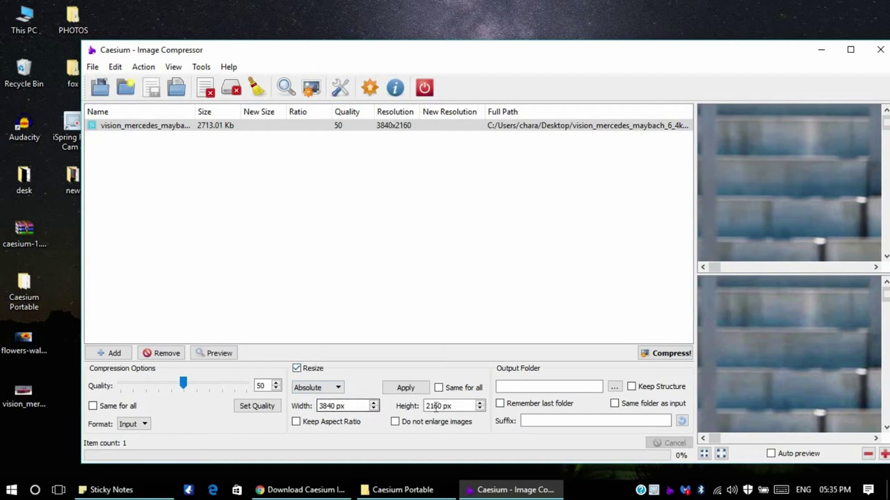
left_click(329, 391)
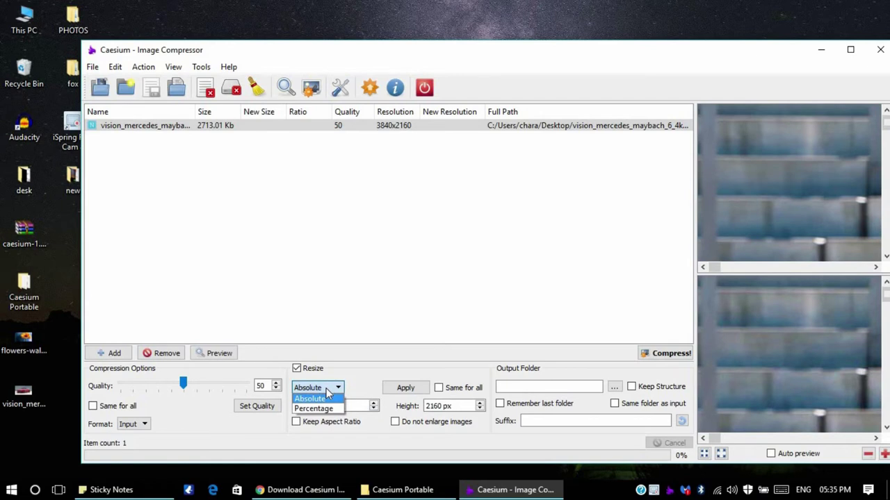
left_click(314, 409)
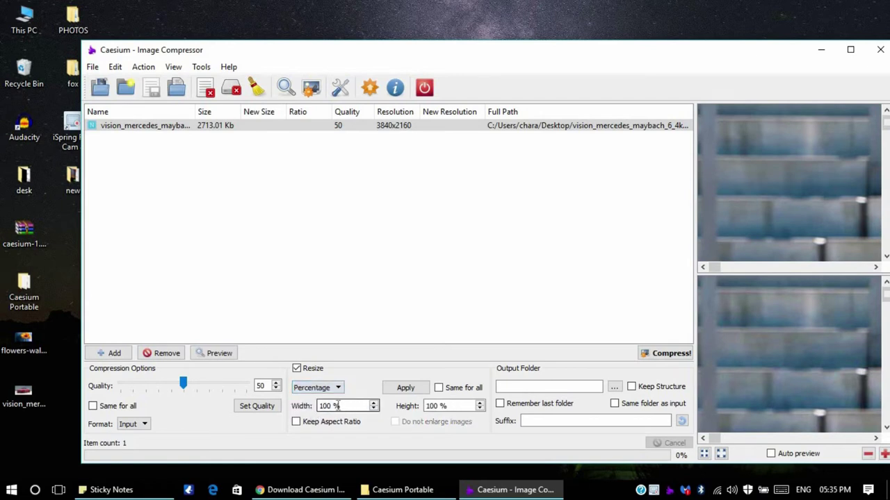
left_click(437, 407)
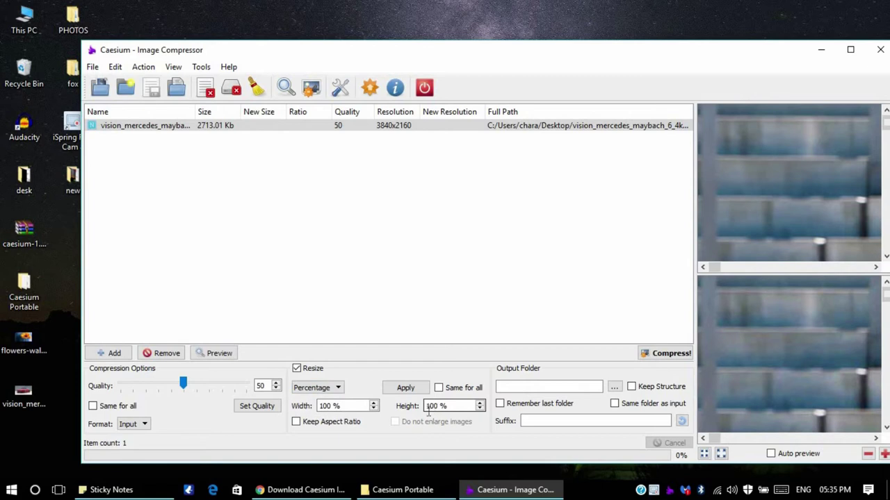
left_click(407, 390)
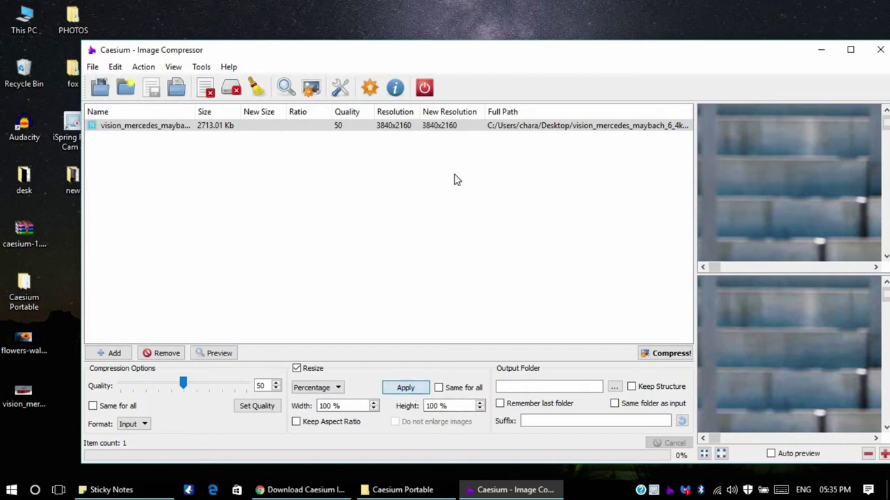
Cancel the output-folder picker, tick 'Same folder as input' and keep the _compressed suffix.
left_click(614, 388)
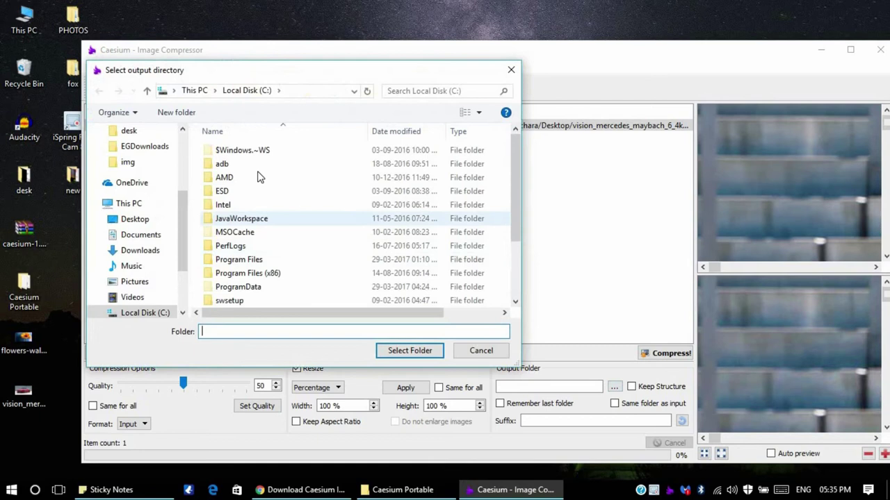
scroll(186, 142, "up", 3)
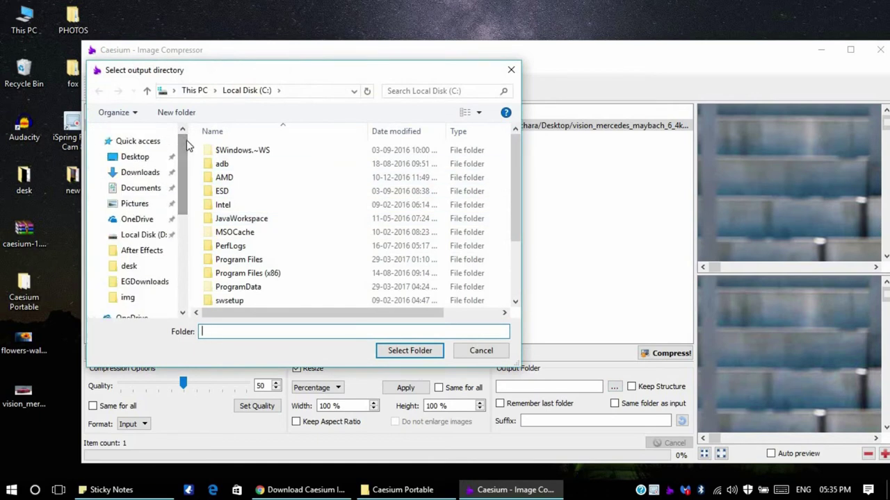
left_click(471, 353)
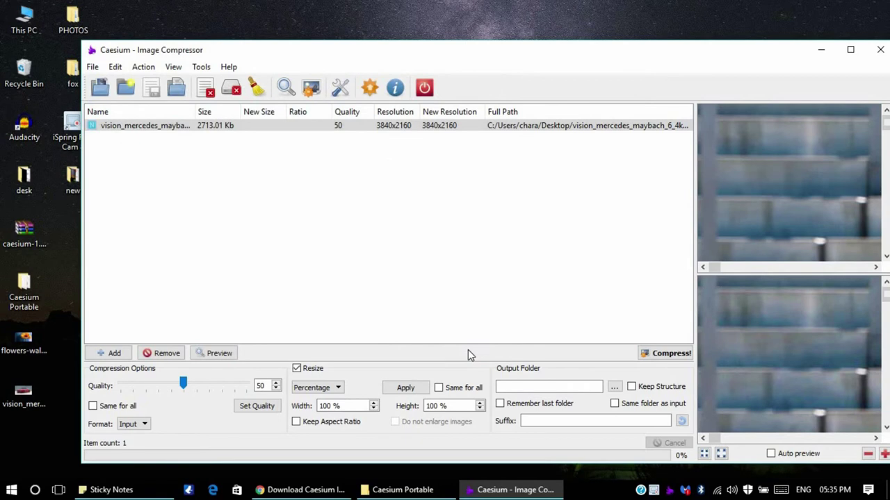
left_click(615, 404)
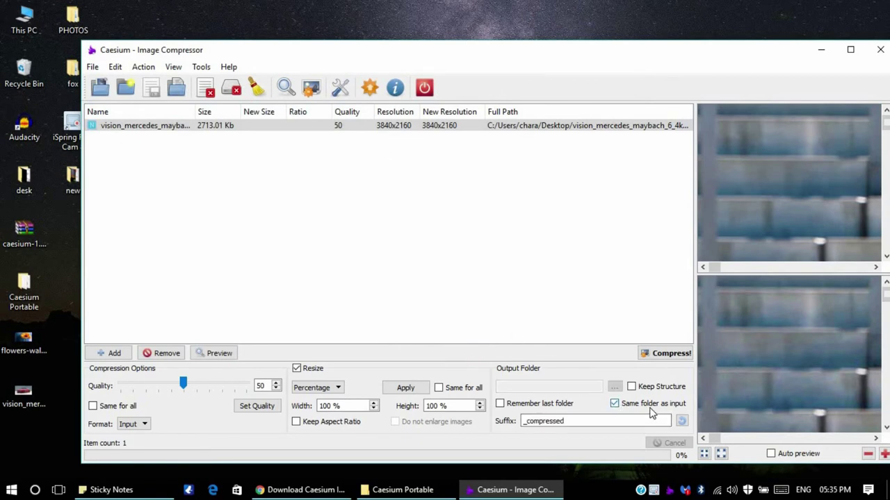
left_click(618, 420)
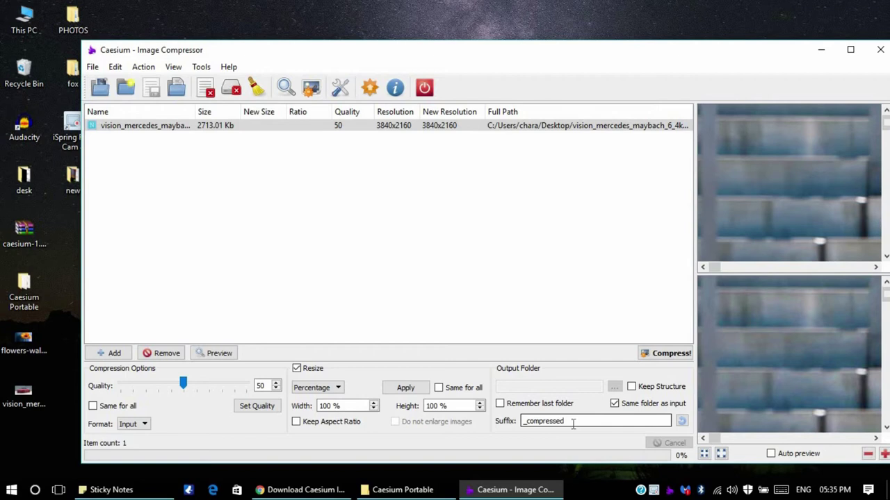
left_click_drag(572, 422, 504, 434)
left_click(576, 421)
Compress the image, dismiss the summary and reselect the Maybach entry now at 544.78 Kb.
left_click(667, 355)
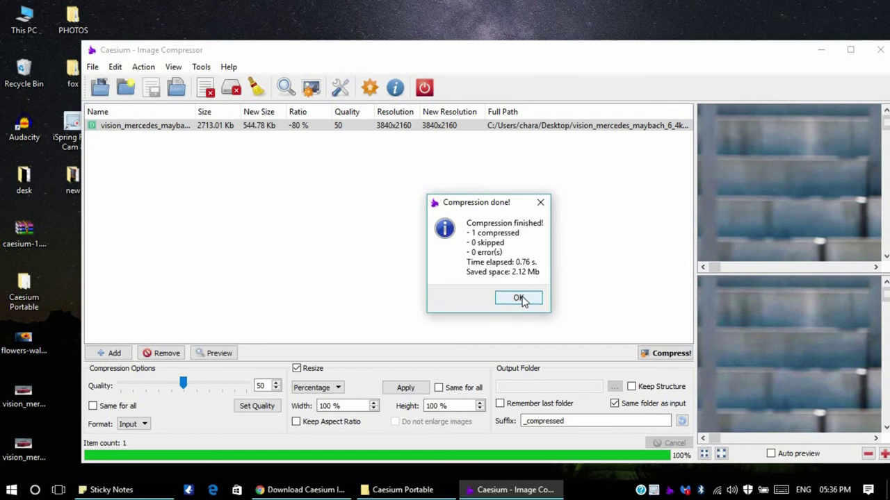
left_click(518, 298)
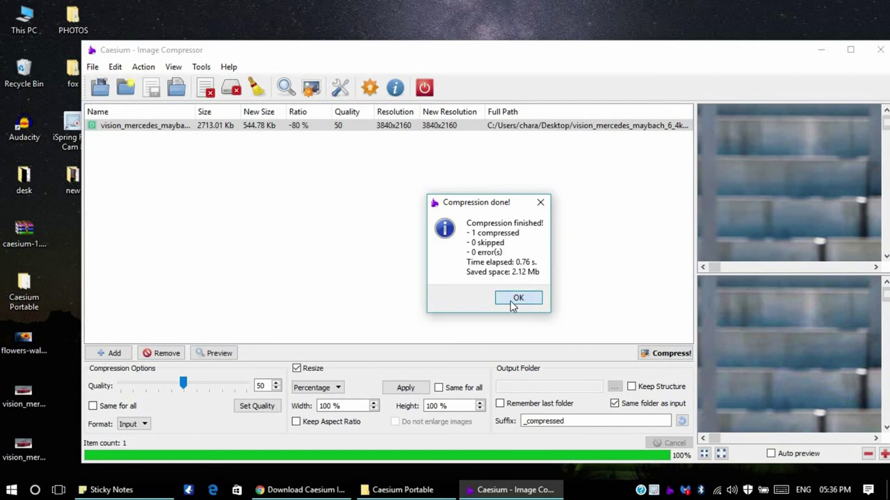
left_click(210, 122)
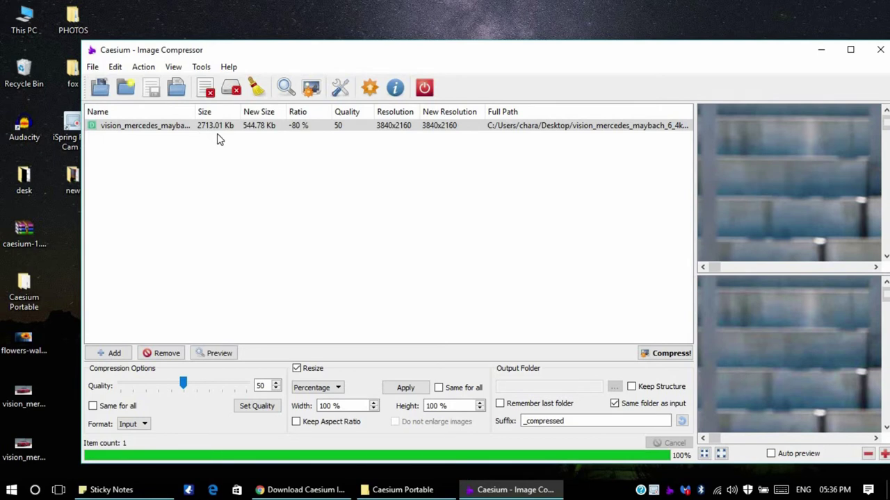
left_click(236, 127)
Change the quality from 50 to 40 and apply it to the Maybach image.
scroll(744, 190, "down", 10)
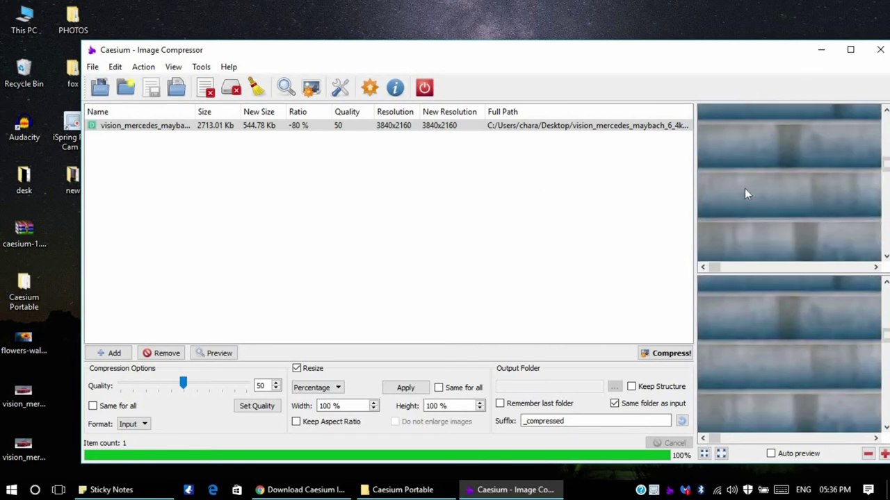
left_click_drag(718, 269, 766, 255)
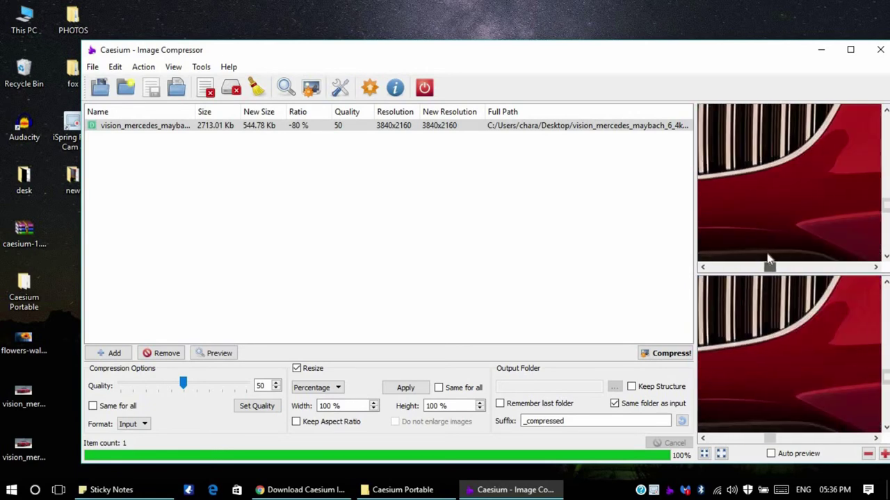
scroll(769, 211, "up", 5)
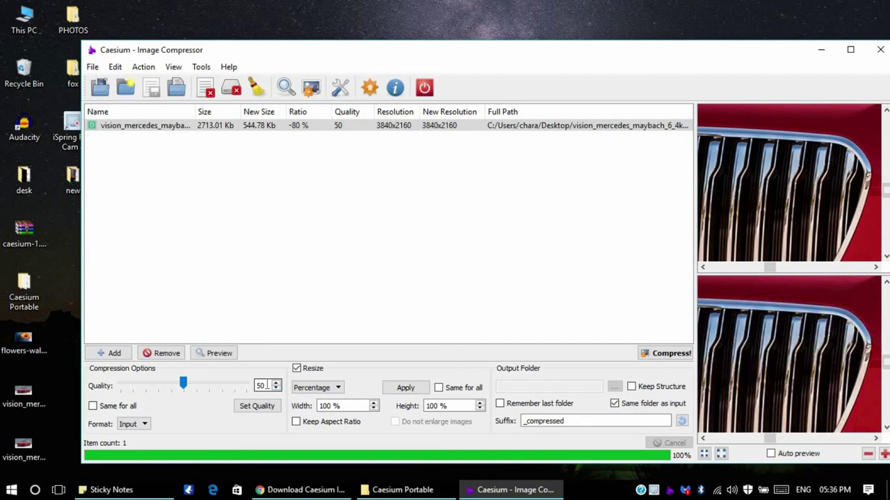
left_click_drag(269, 386, 224, 375)
type("40")
left_click(257, 408)
Preview the quality 40 result, then compress it to 474.23 Kb (-83%).
left_click(147, 69)
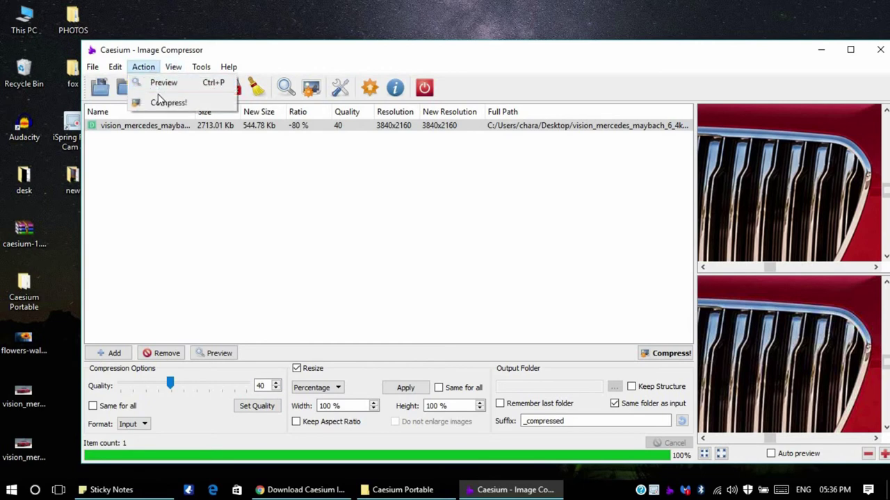
left_click(164, 83)
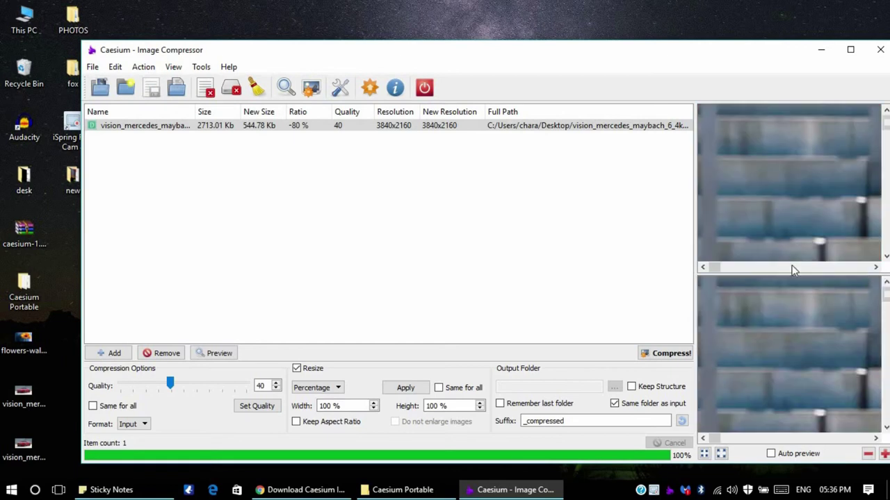
left_click(813, 267)
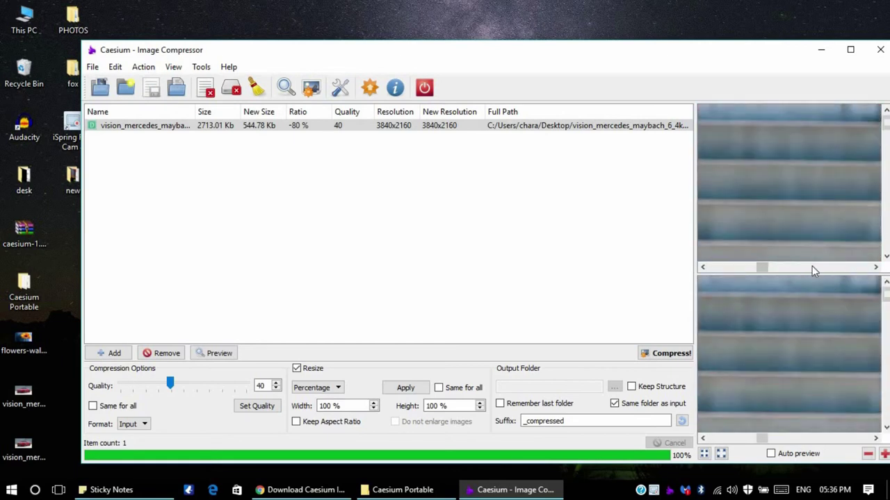
scroll(821, 220, "down", 5)
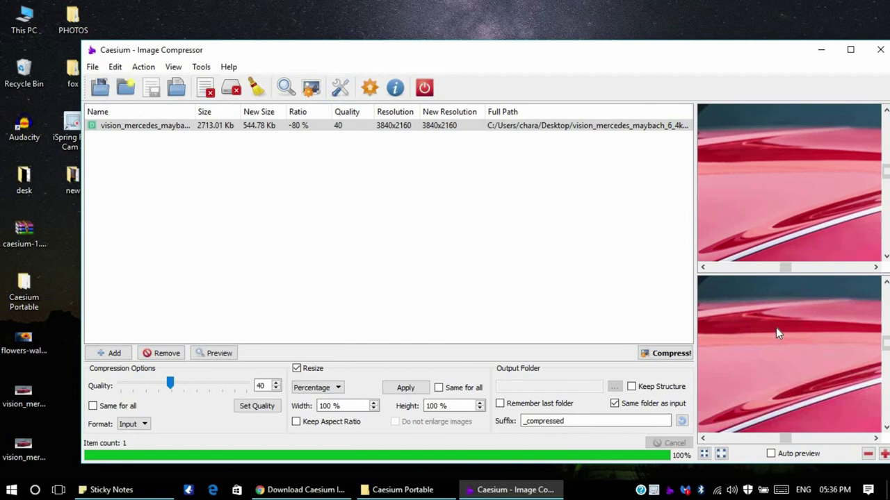
scroll(789, 263, "up", 1)
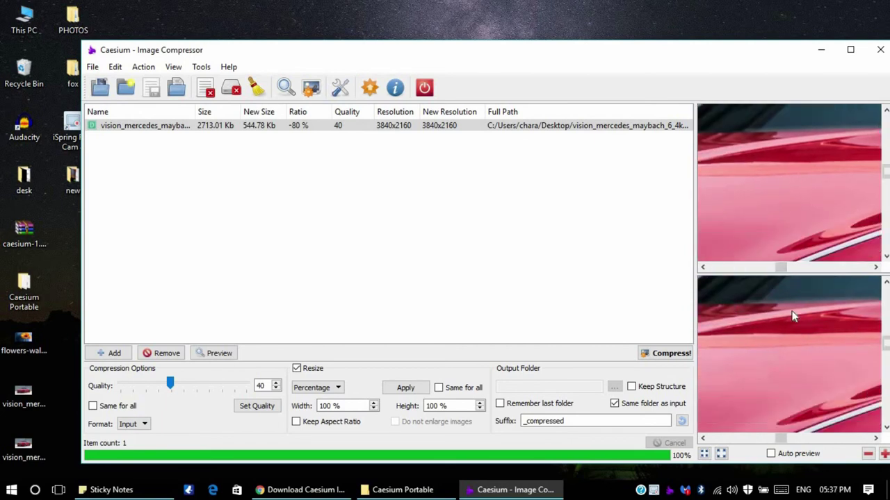
left_click(679, 354)
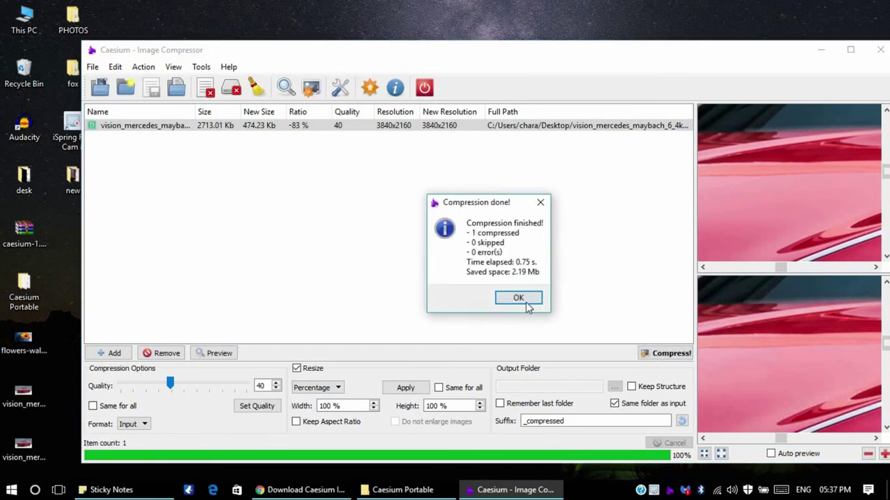
left_click(526, 299)
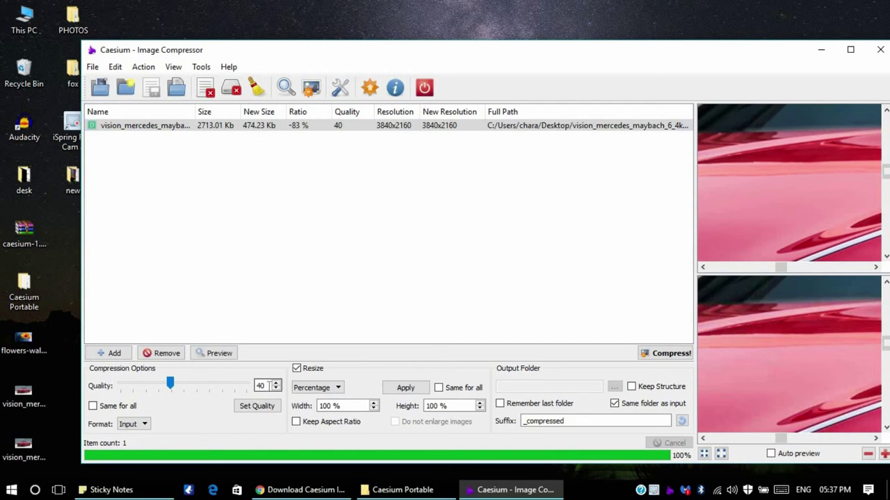
Check the original Maybach image's 2.64 MB size in its file Properties.
left_click(245, 129)
left_click(21, 410)
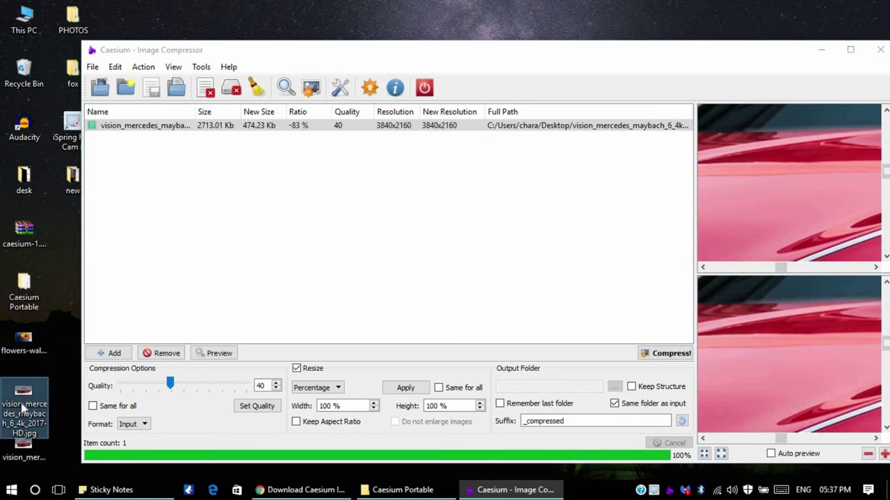
right_click(33, 410)
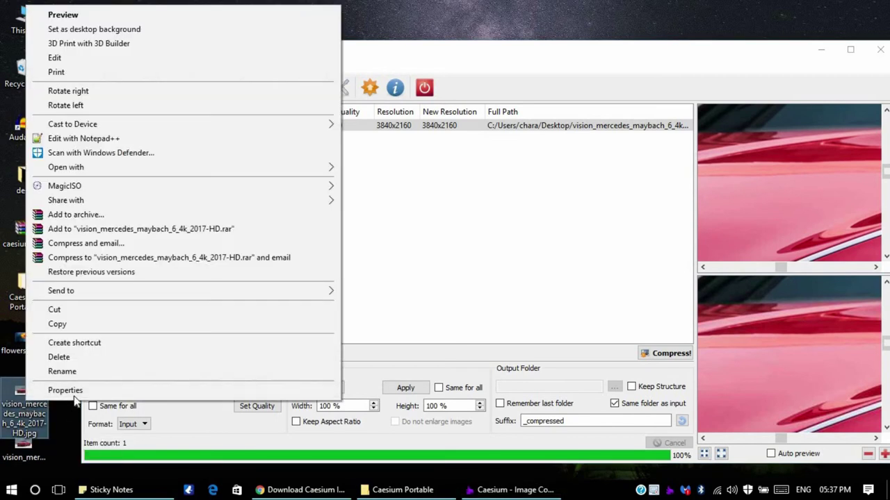
left_click(64, 389)
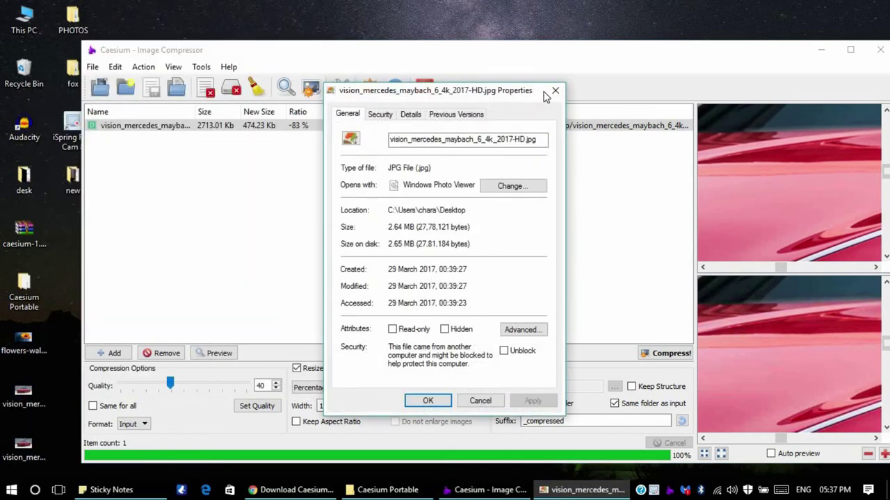
left_click(554, 92)
Confirm the compressed copy is 474 KB, then view it maximized in Windows Photo Viewer.
left_click(28, 445)
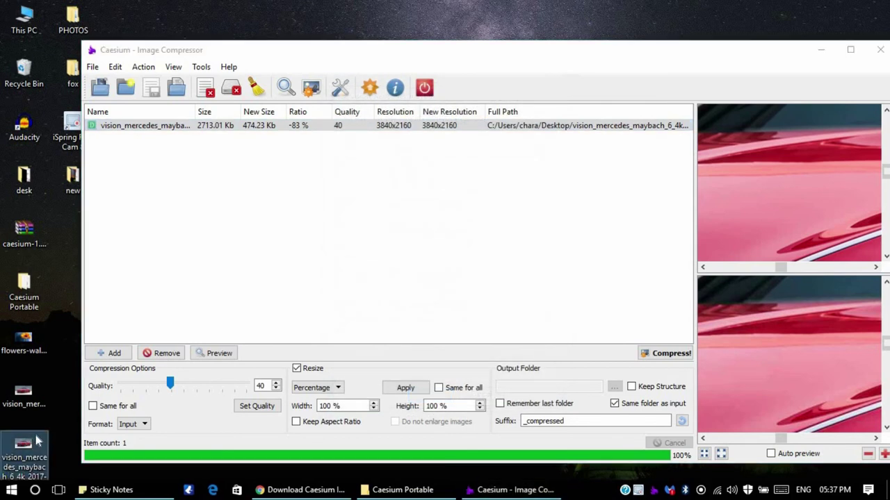
right_click(35, 437)
left_click(60, 429)
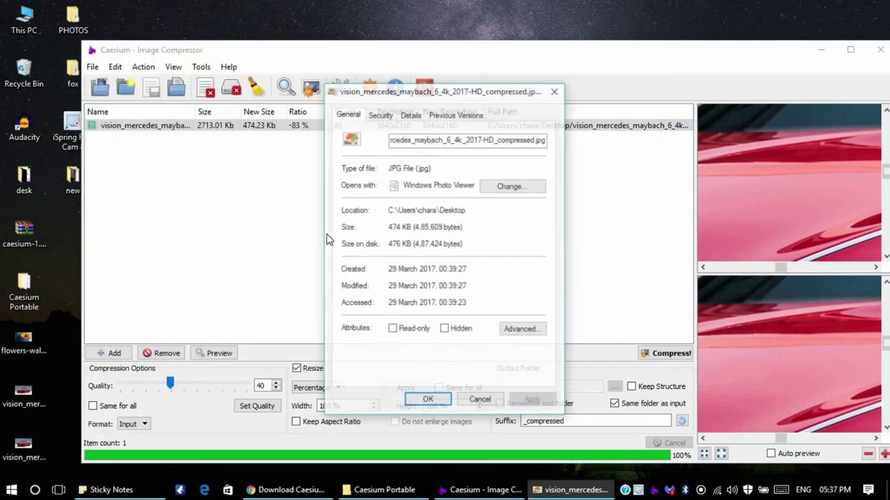
double_click(390, 227)
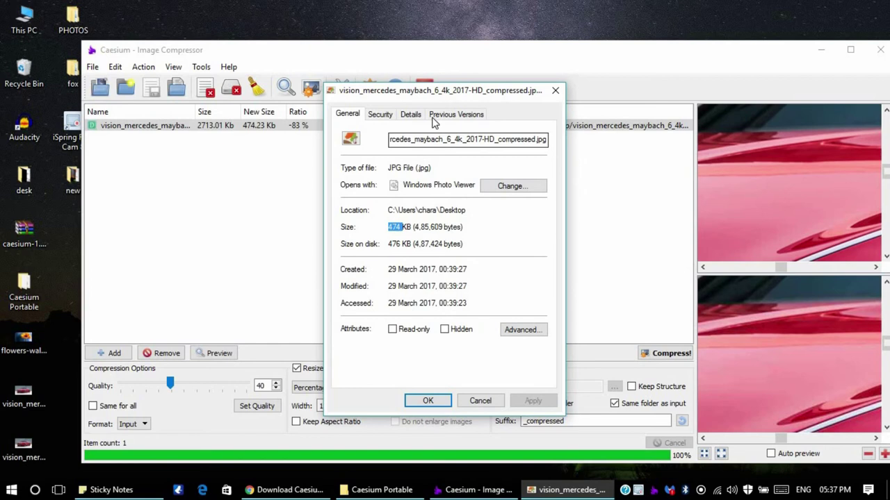
left_click(555, 90)
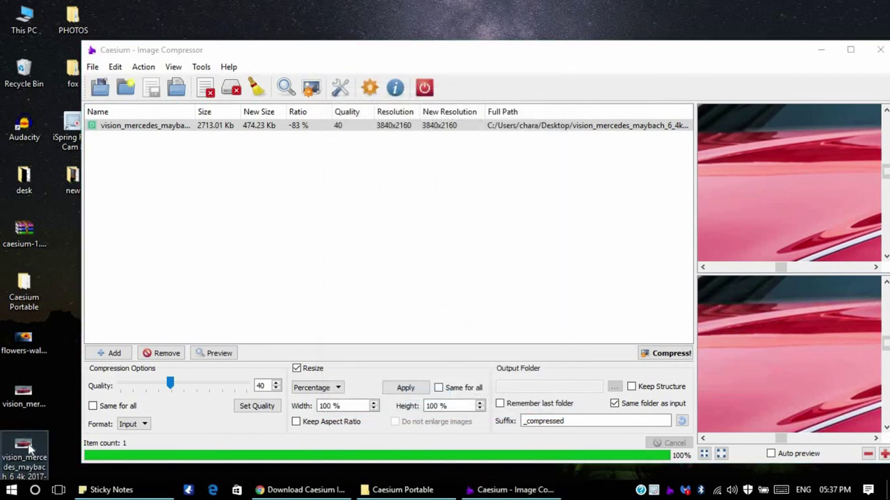
double_click(28, 445)
left_click(654, 56)
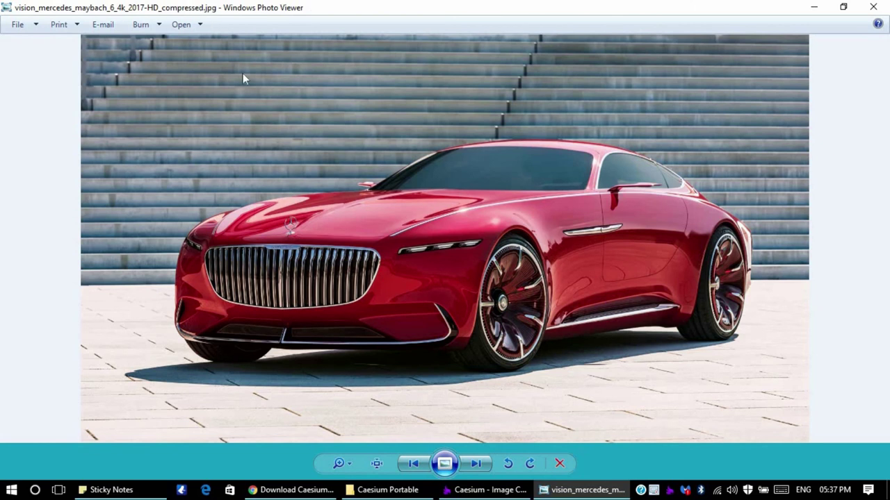
Compare the original and compressed Maybach car photos side by side in Windows Photo Viewer.
key("Left")
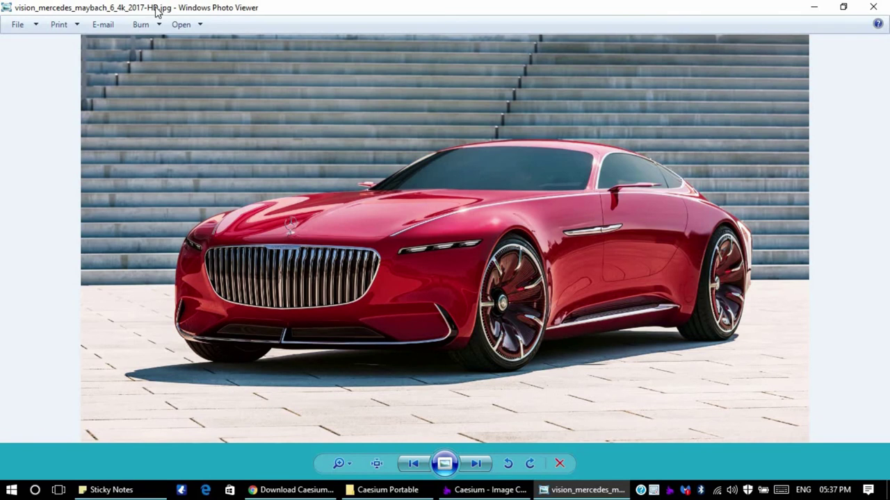
key("Right")
key("Left")
key("Right")
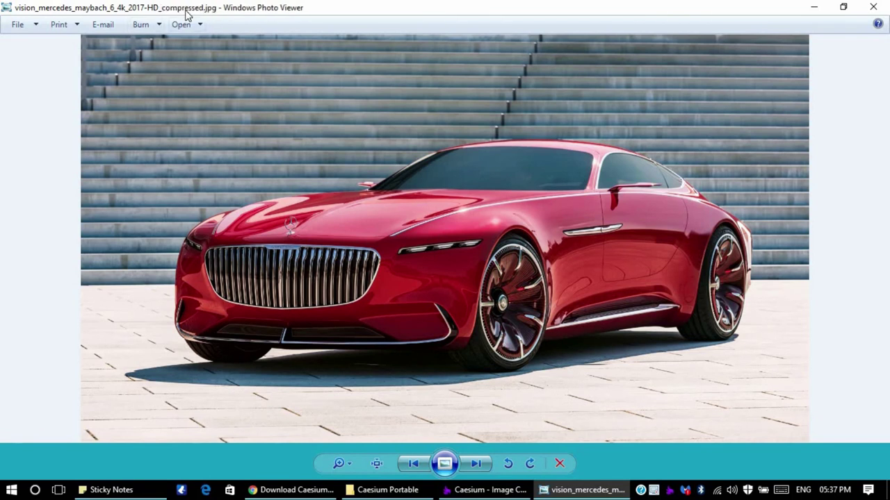
key("Left")
key("Right")
key("Left")
key("Right")
key("Left")
key("Right")
key("Left")
key("Right")
key("Left")
key("Right")
key("Left")
key("Right")
key("Left")
key("Right")
key("Left")
key("Right")
key("Left")
key("Right")
key("Left")
key("Right")
scroll(480, 271, "up", 1)
scroll(479, 266, "up", 2)
scroll(480, 266, "down", 2)
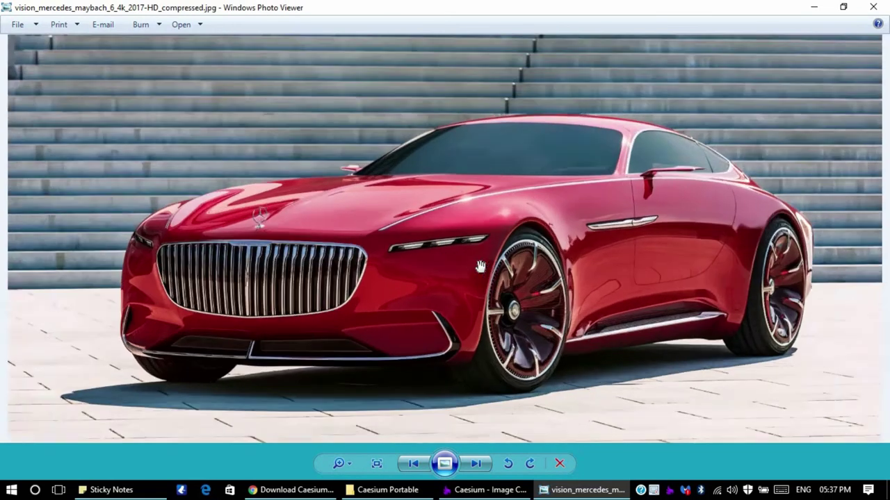
scroll(480, 264, "up", 2)
scroll(481, 267, "down", 3)
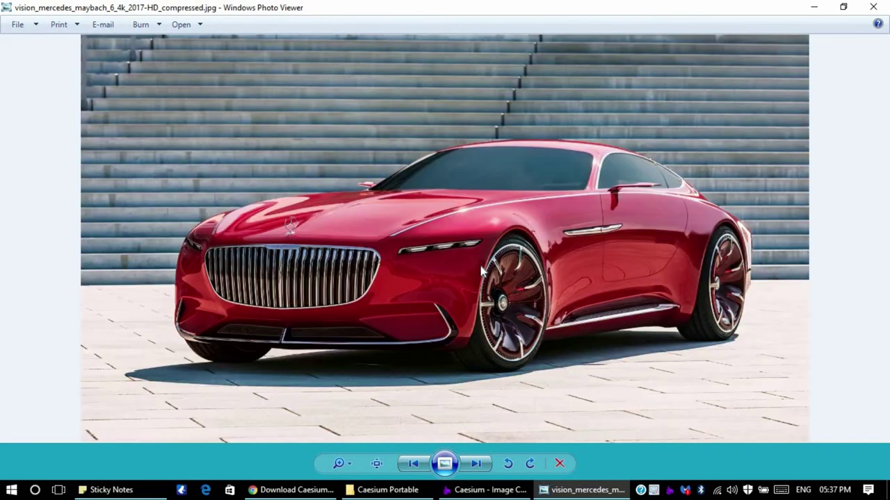
key("Right")
key("Right")
key("Right")
key("Right")
key("Right")
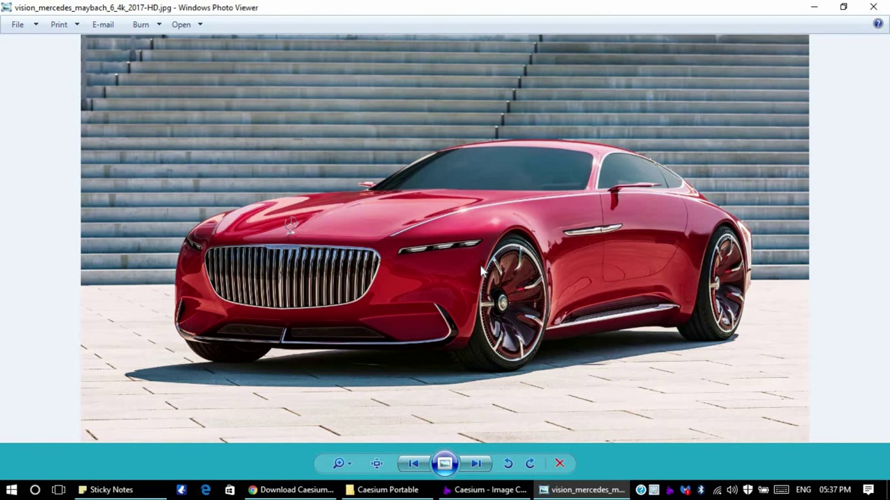
key("Right")
key("Right")
key("Right")
key("Right")
key("Right")
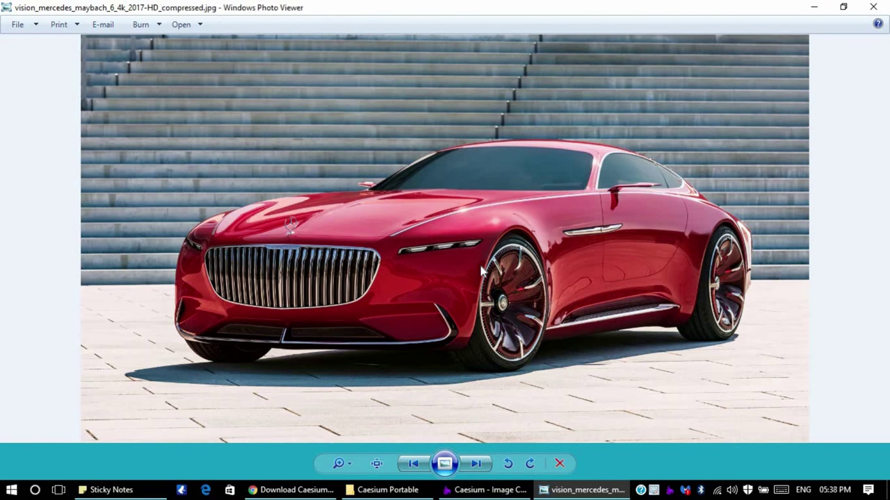
Return to the Maybach photo, close Photo Viewer, and show its before/after preview in Caesium.
key("Left")
key("Right")
key("Right")
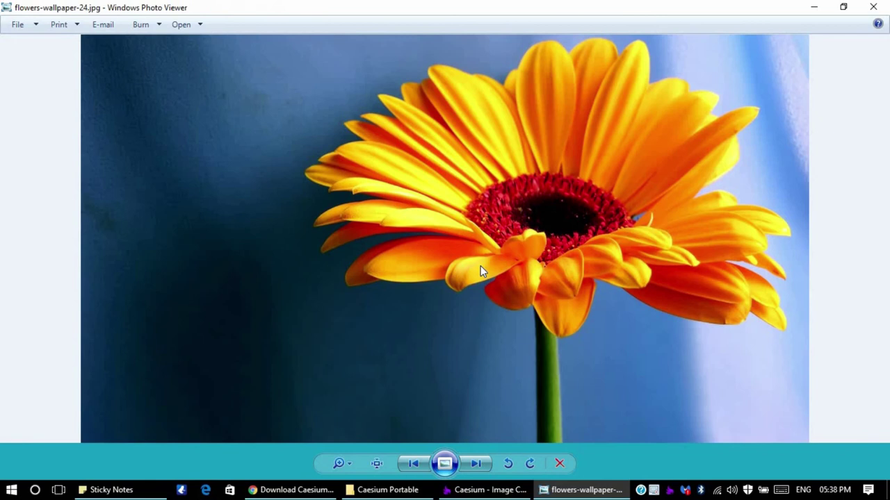
key("Right")
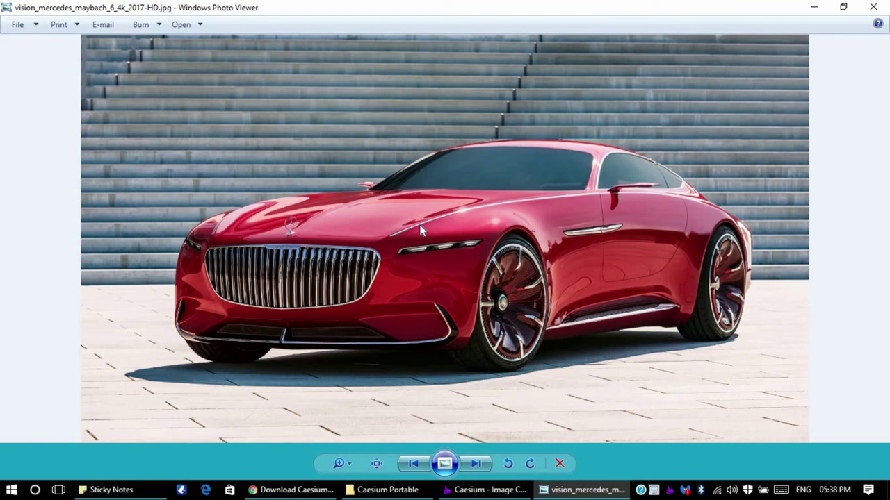
left_click(871, 7)
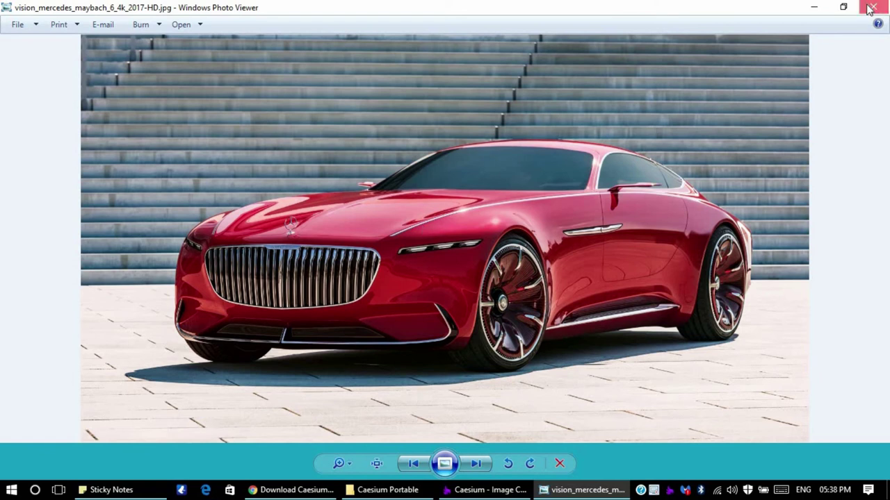
left_click(314, 125)
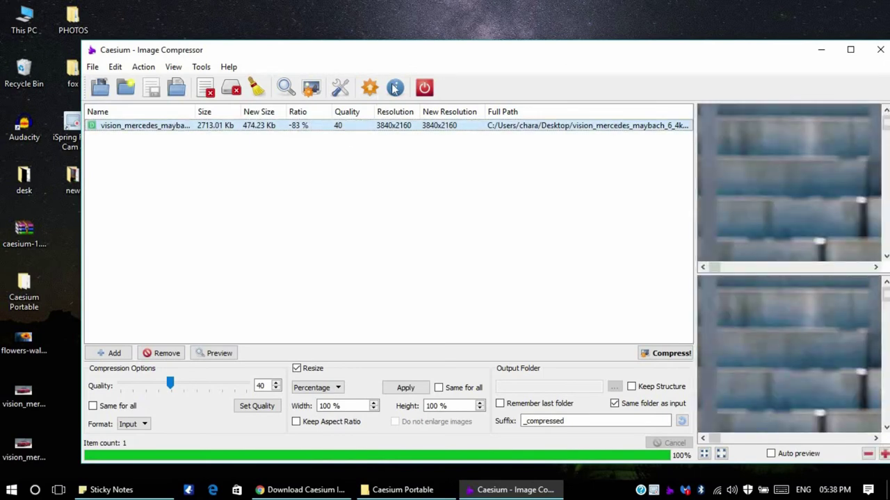
Remove the car photo from Caesium's list and browse into the fox\2016\07 folder.
left_click_drag(395, 50, 414, 21)
key("Delete")
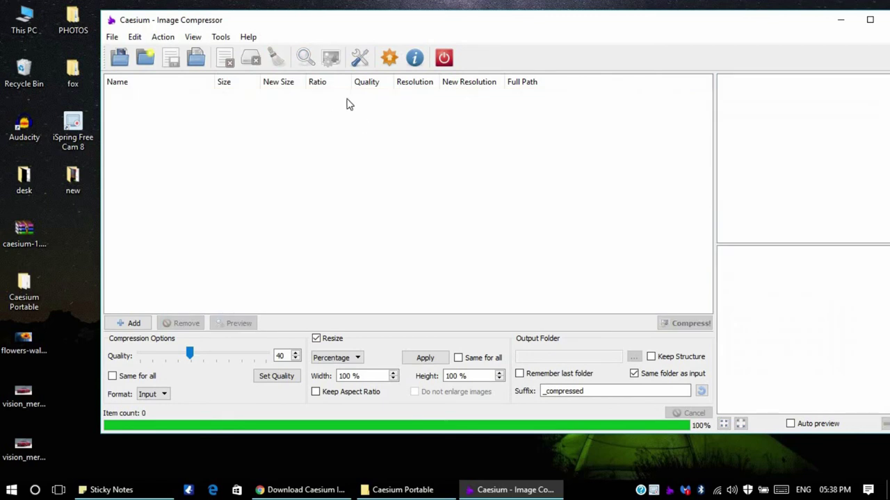
double_click(73, 71)
double_click(253, 159)
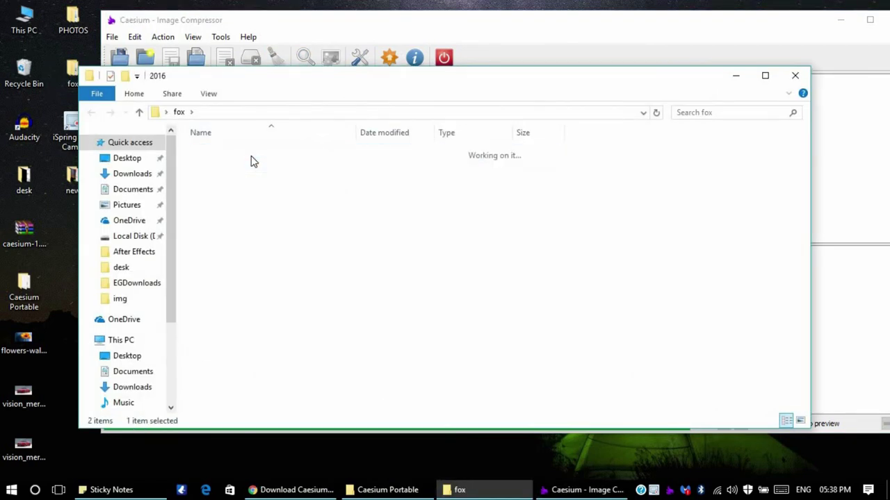
double_click(230, 179)
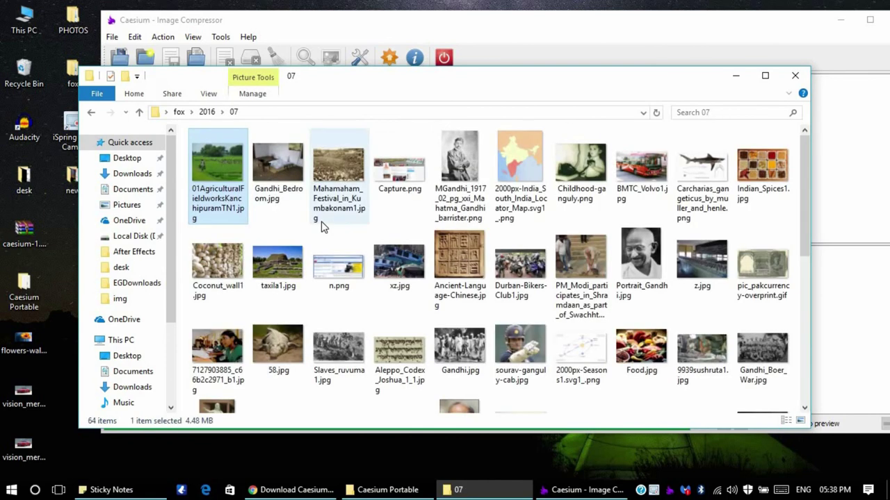
scroll(321, 227, "down", 5)
scroll(323, 226, "up", 5)
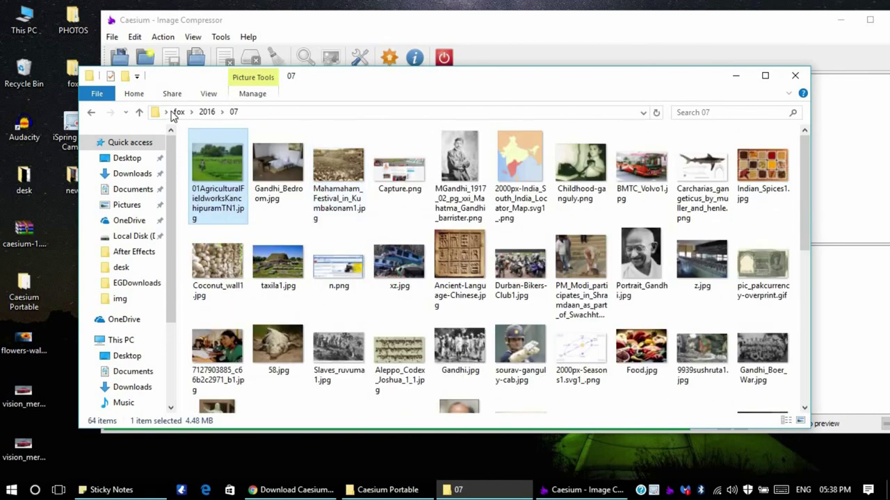
Confirm in Properties that folder 07 holds 30.4 MB, then reopen the folder.
left_click(139, 112)
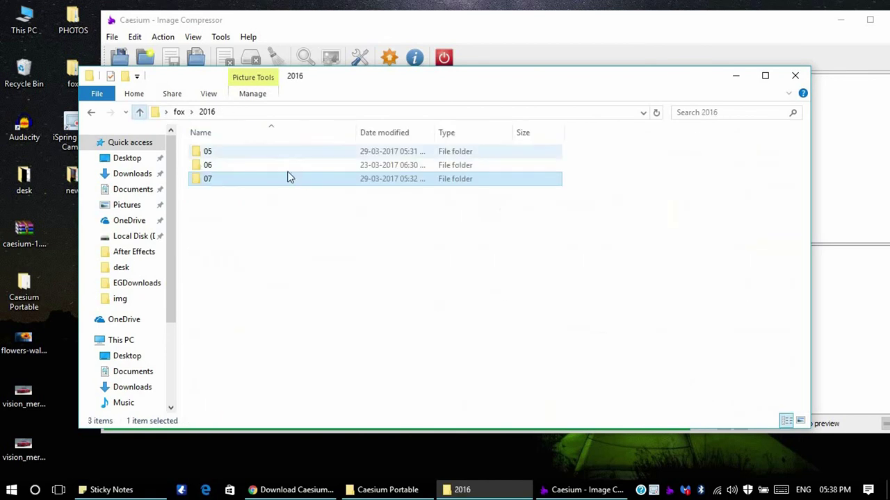
right_click(237, 180)
left_click(338, 470)
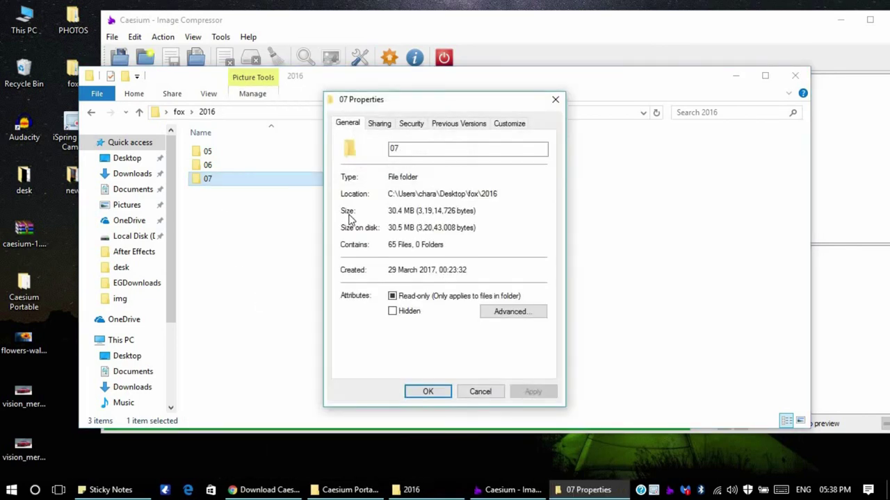
left_click(481, 392)
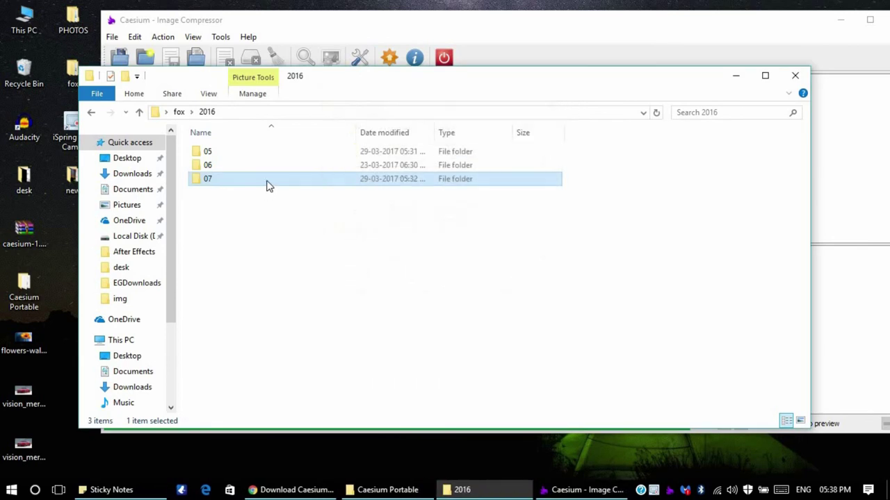
double_click(267, 180)
Add all 63 images from folder 07 to Caesium's compression list.
left_click_drag(417, 75, 329, 215)
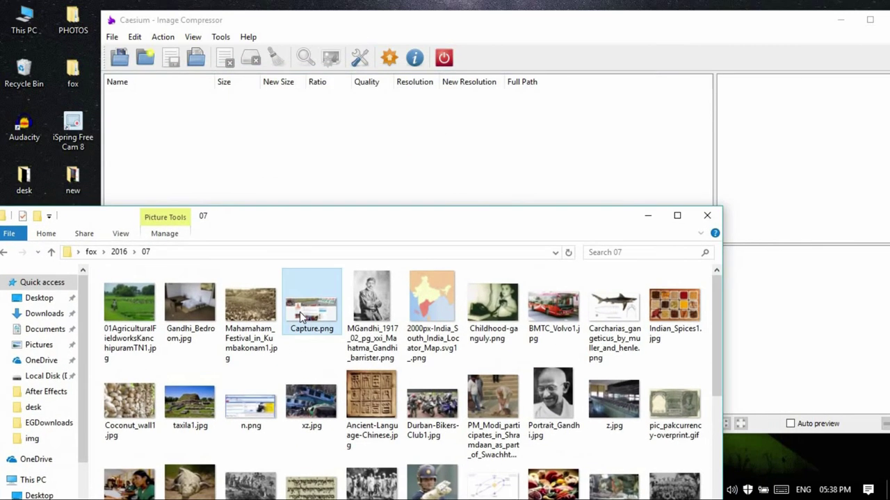
key("ctrl+a")
left_click_drag(299, 317, 359, 184)
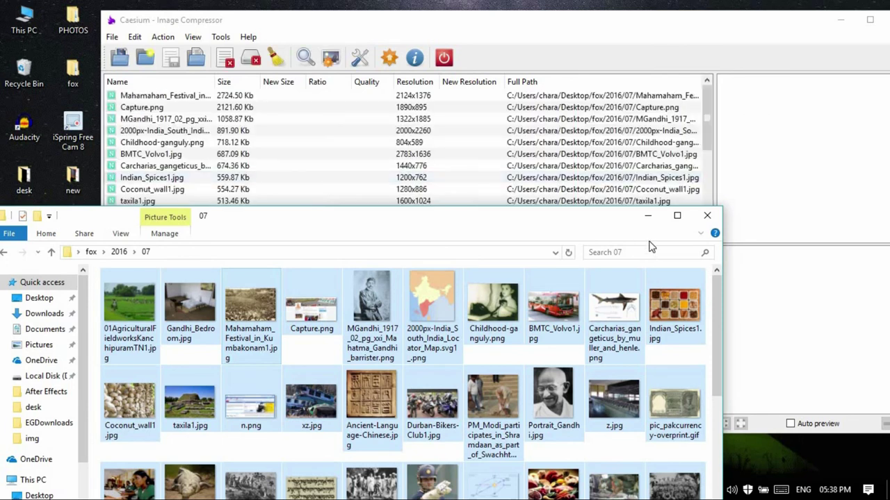
left_click(648, 216)
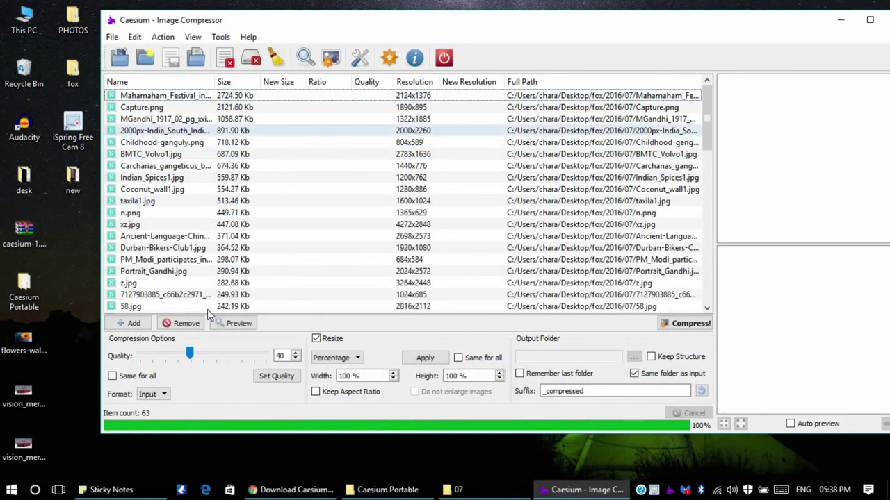
Apply quality 50 and 100% size to all files, and clear the _compressed suffix.
double_click(280, 356)
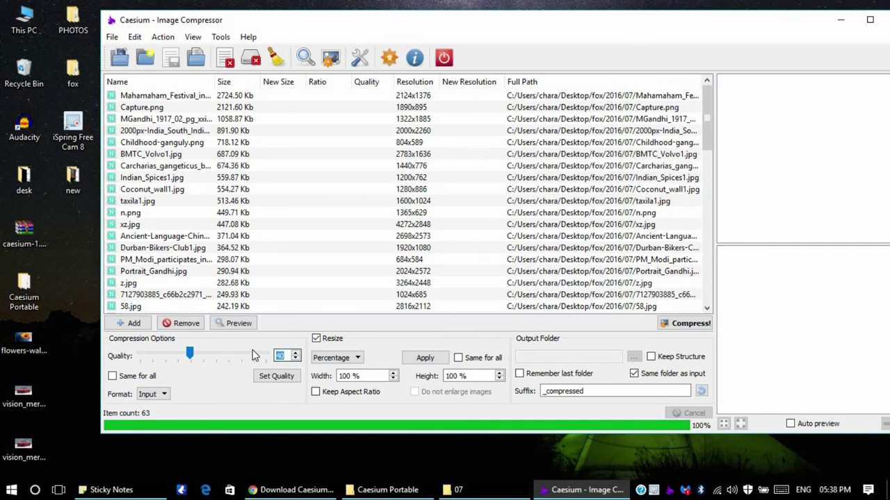
type("50")
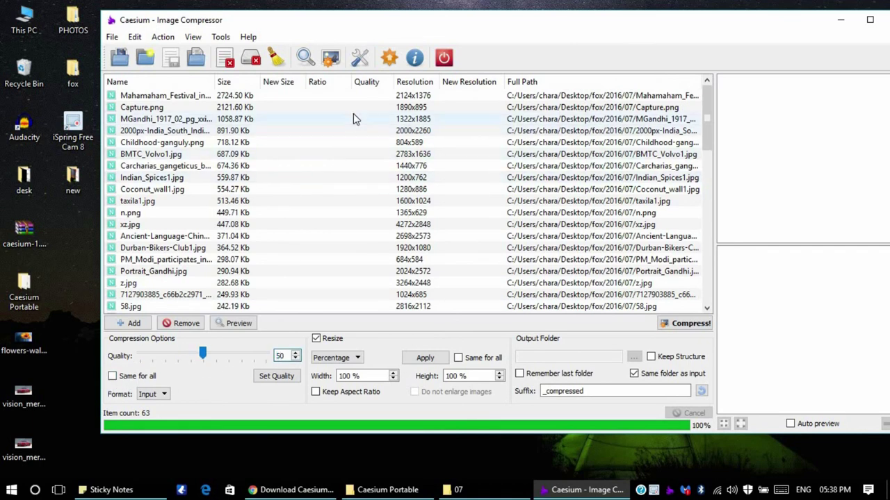
left_click(112, 377)
left_click(271, 376)
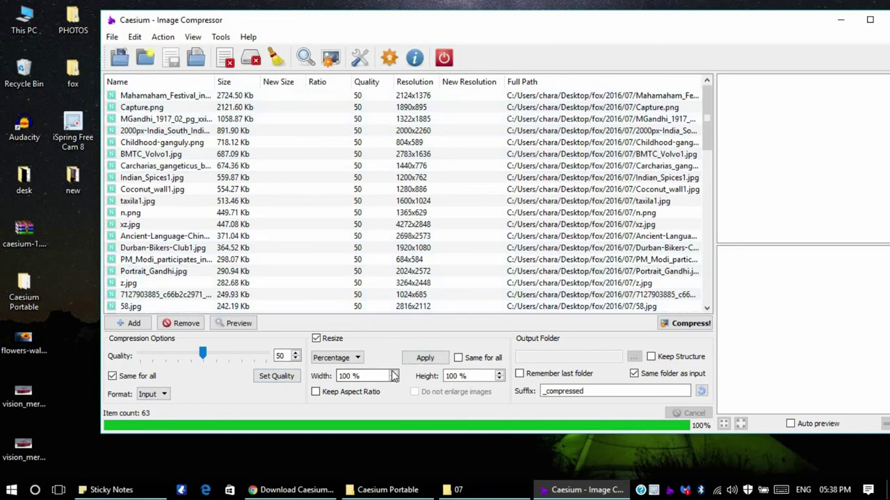
left_click(459, 359)
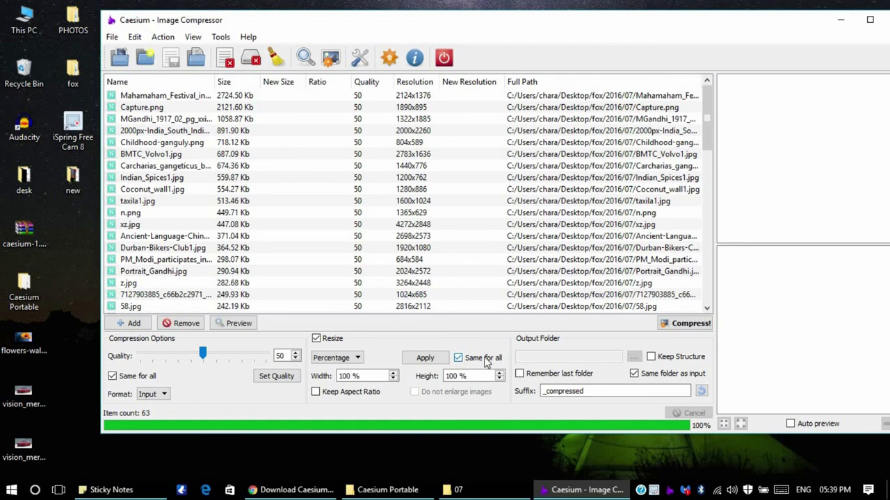
left_click(425, 358)
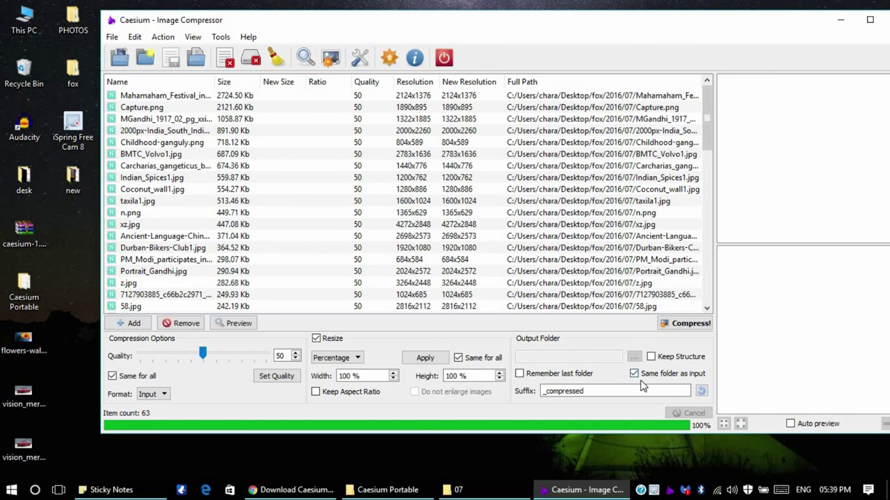
left_click_drag(639, 387, 475, 399)
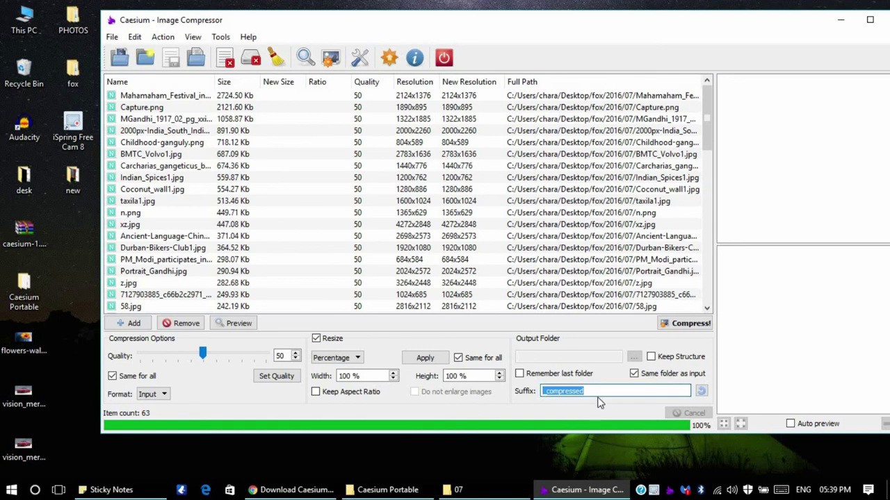
key("BackSpace")
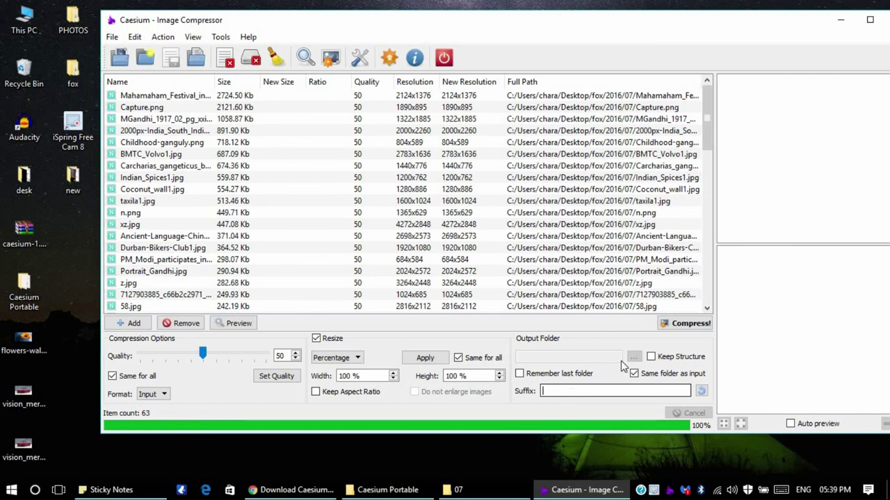
Compress all 63 images at quality 50 and dismiss the Compression done! notice.
left_click(687, 324)
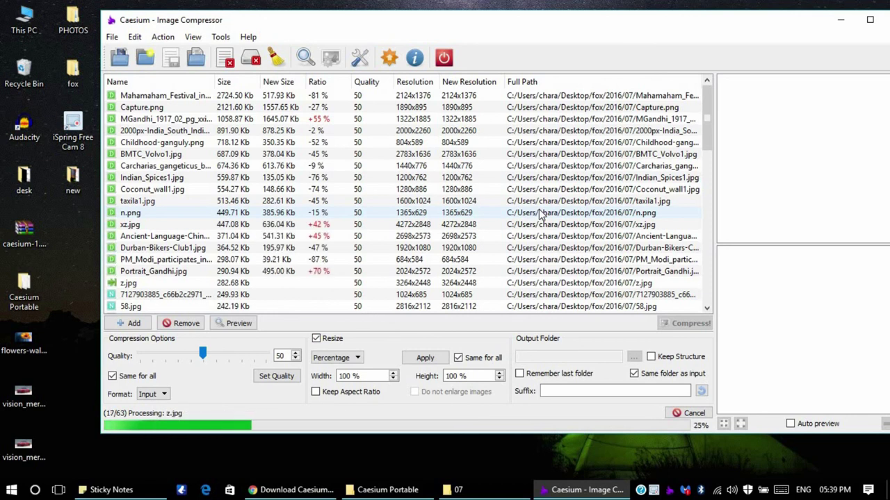
scroll(356, 257, "down", 6)
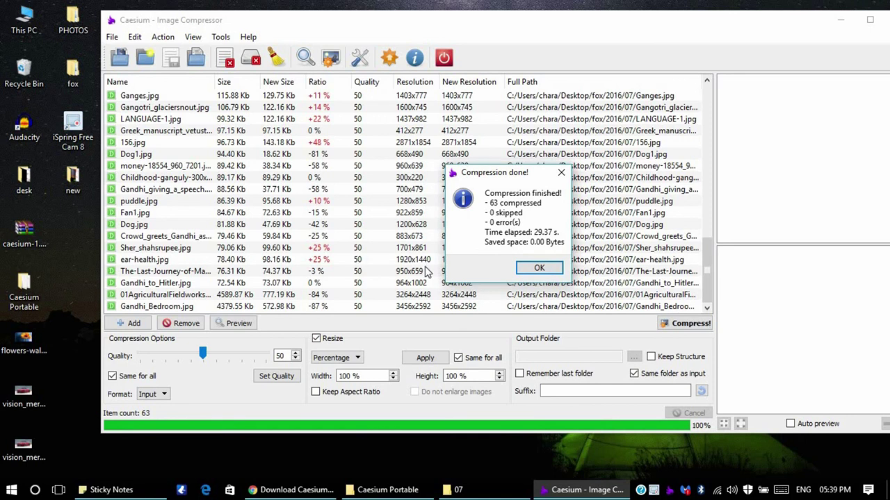
left_click(534, 270)
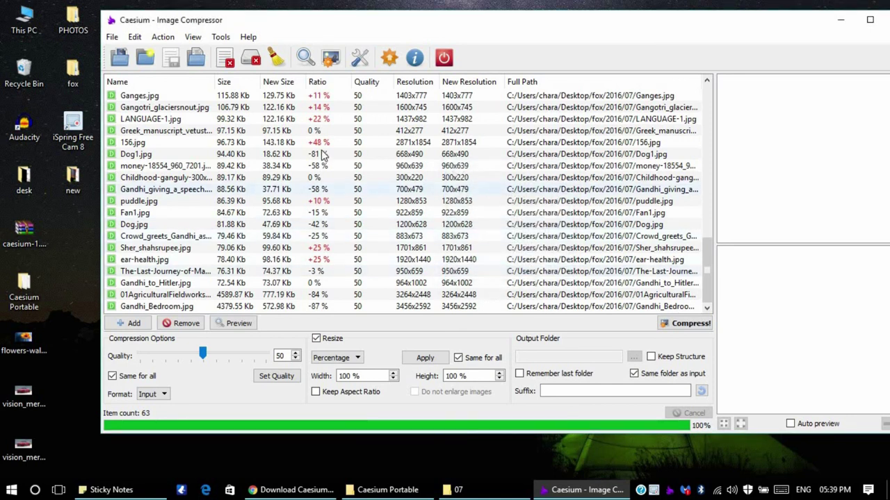
Check folder 07's Properties showing 18.2 MB across 65 files, down from 30.4 MB.
left_click(452, 490)
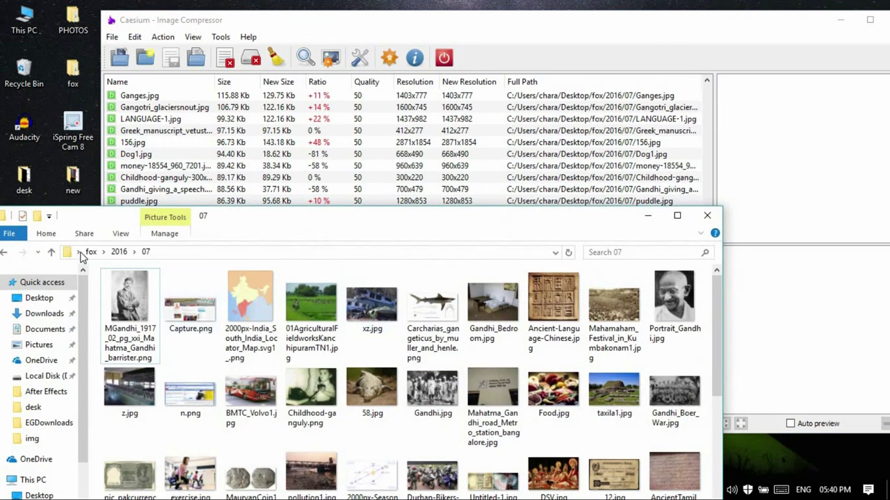
left_click(51, 251)
left_click_drag(212, 223, 238, 144)
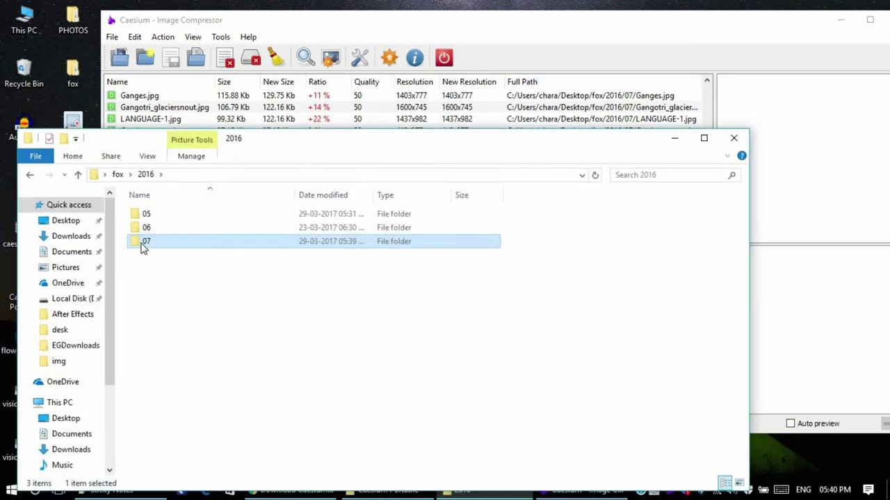
right_click(148, 242)
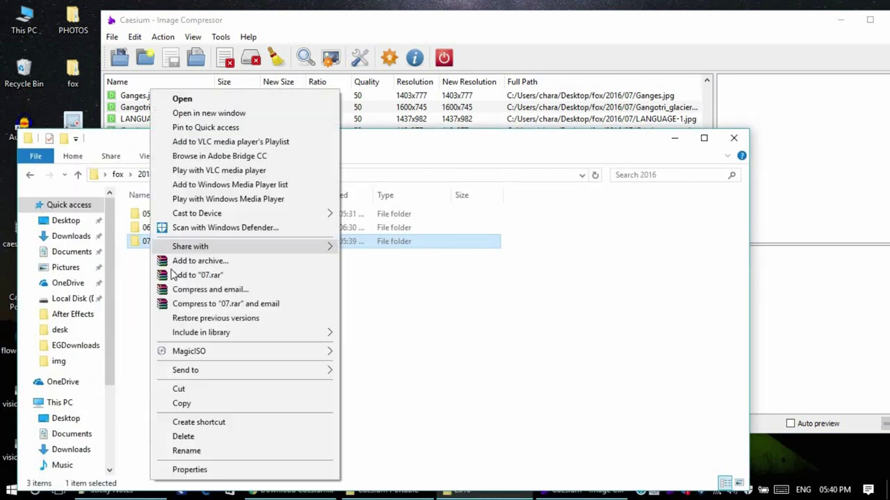
left_click(212, 470)
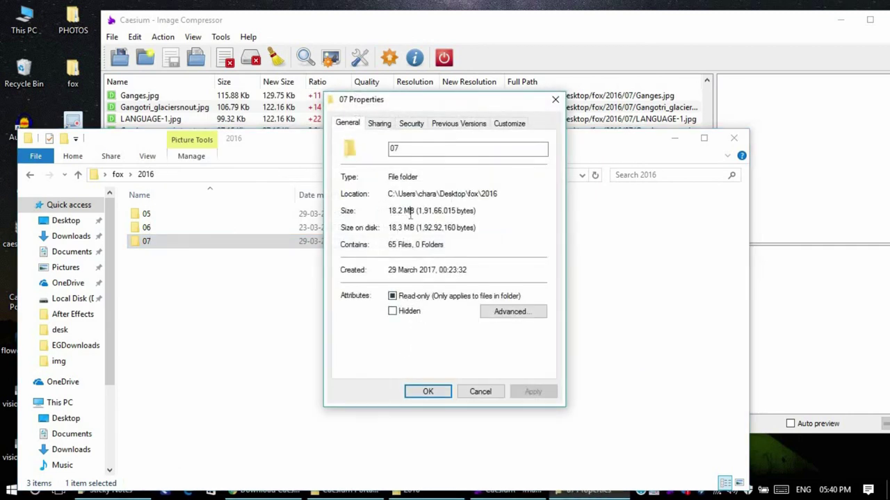
double_click(409, 211)
left_click(481, 393)
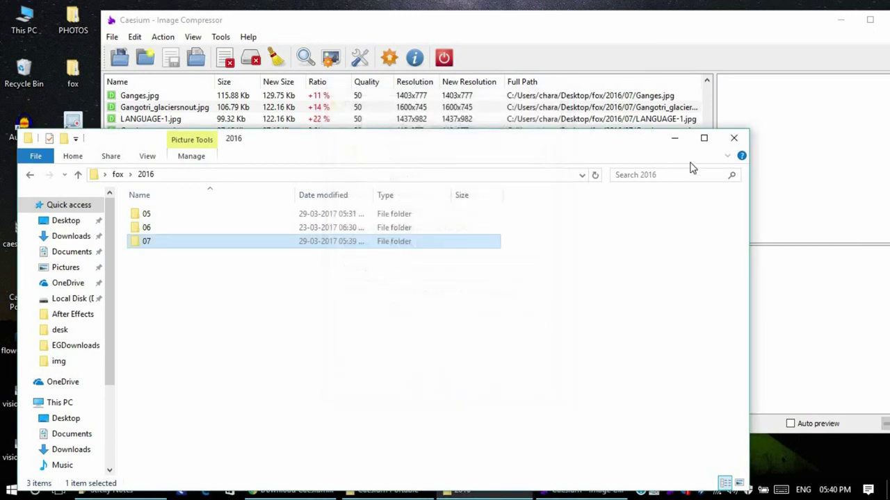
left_click(735, 140)
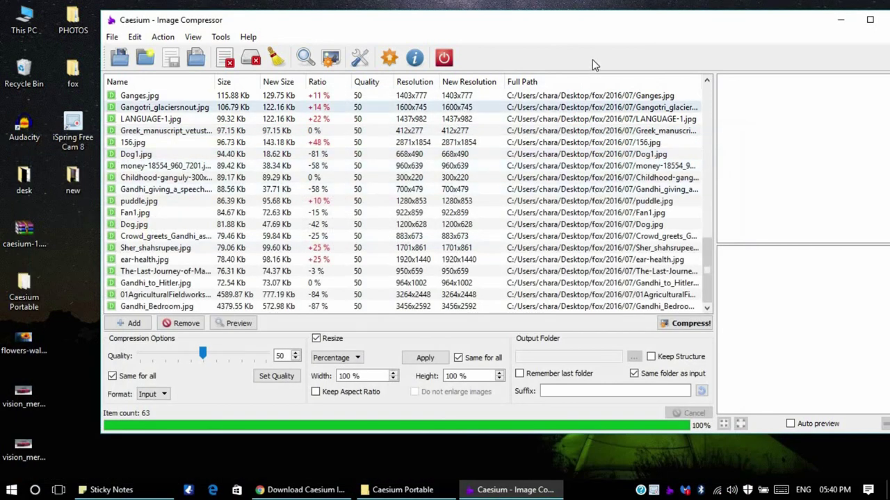
scroll(487, 188, "up", 15)
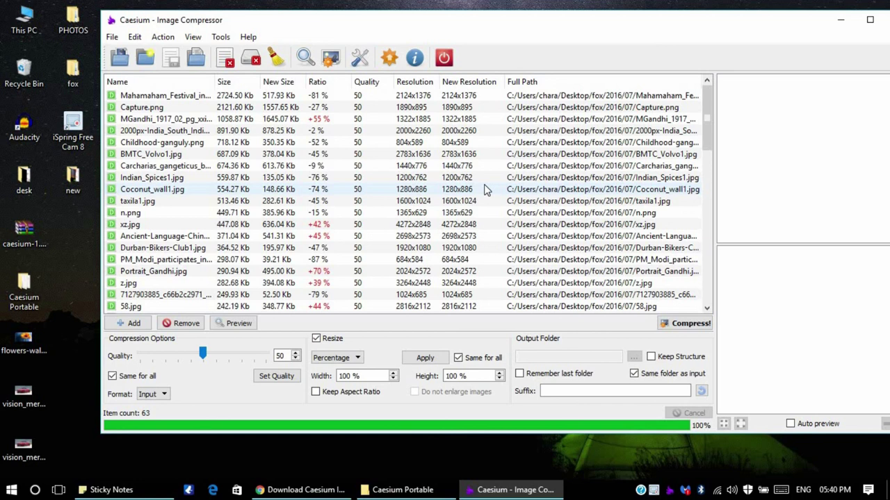
left_click_drag(536, 28, 525, 48)
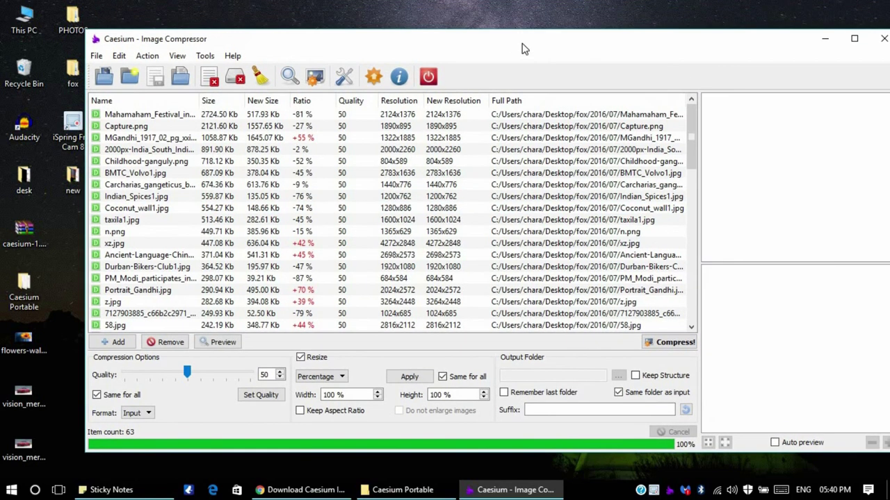